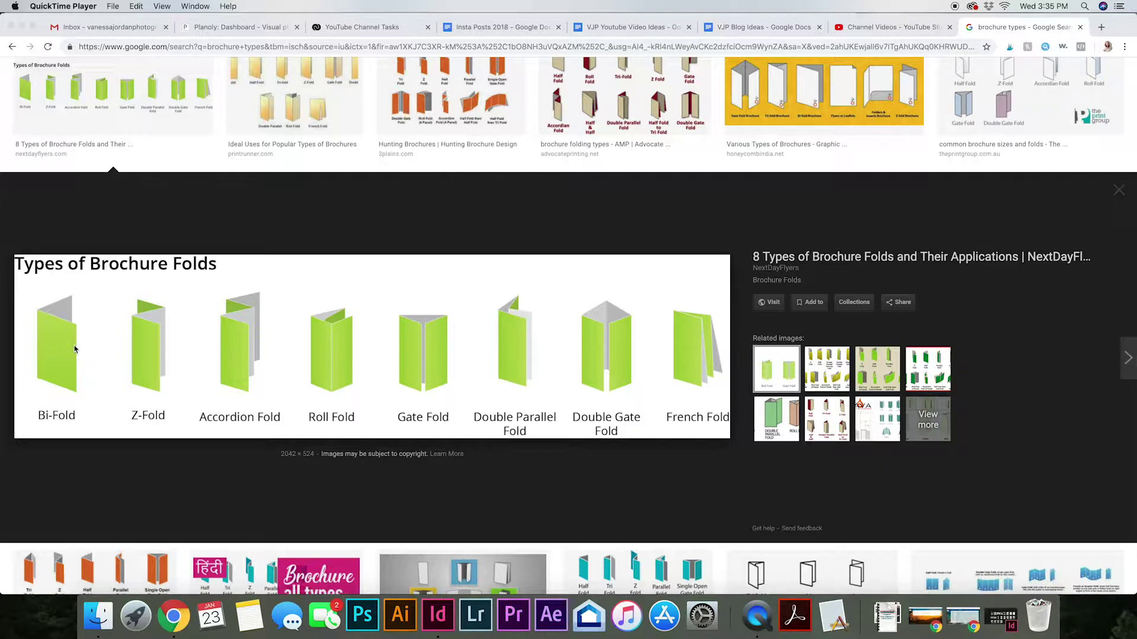
- Switch to InDesign and start a new document named Package Brochure with inches as its units
left_click(438, 619)
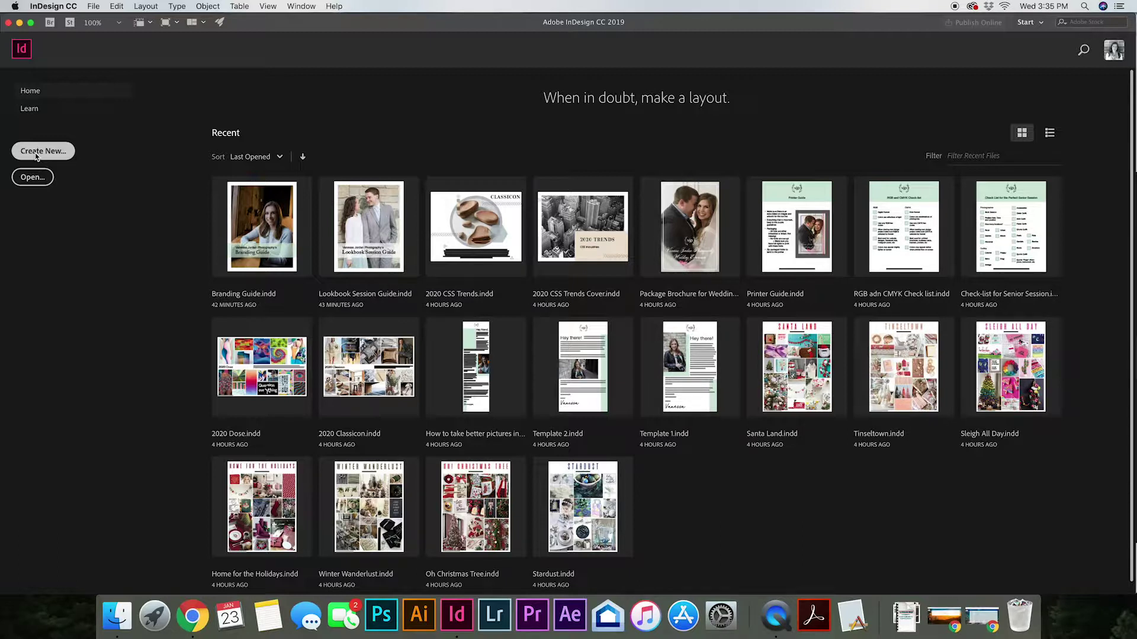
left_click(34, 153)
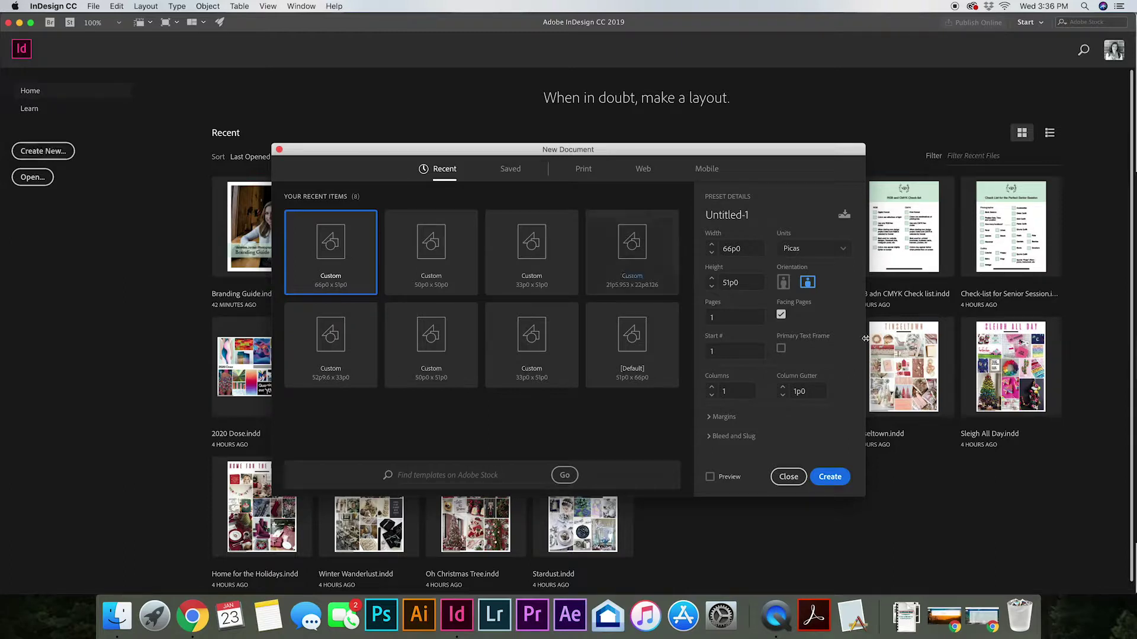
left_click(842, 254)
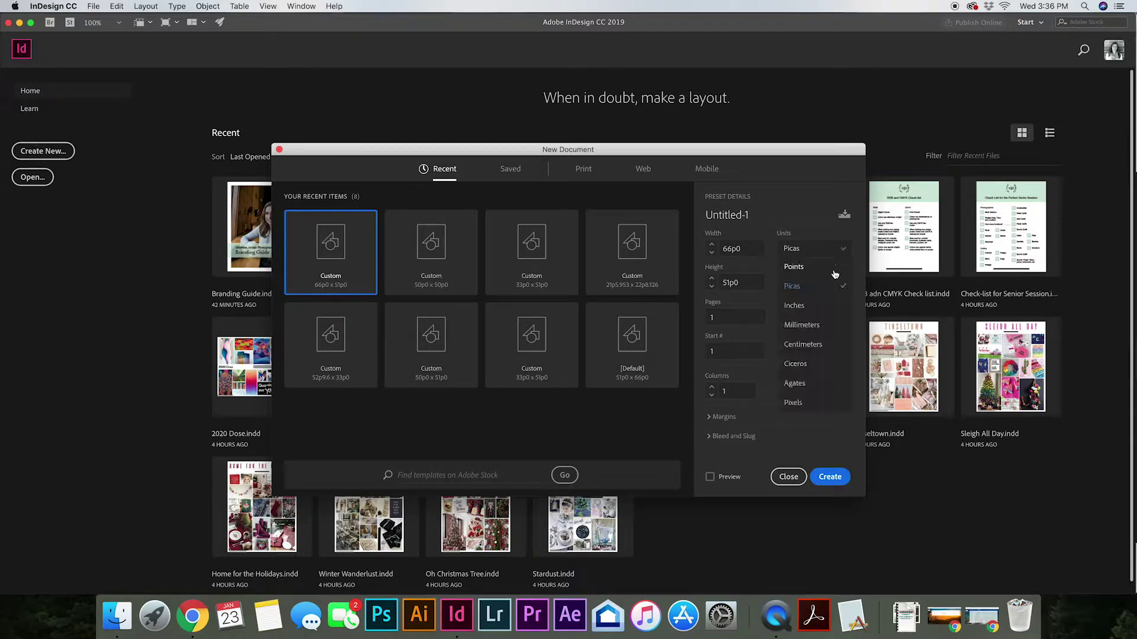
left_click(821, 309)
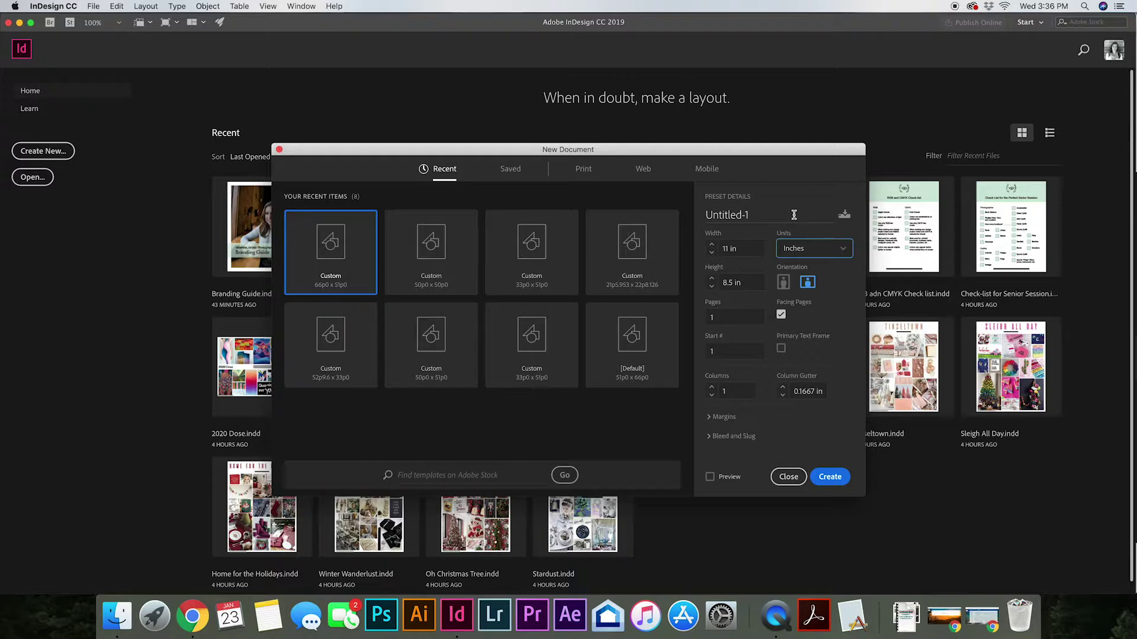
left_click_drag(763, 215, 656, 214)
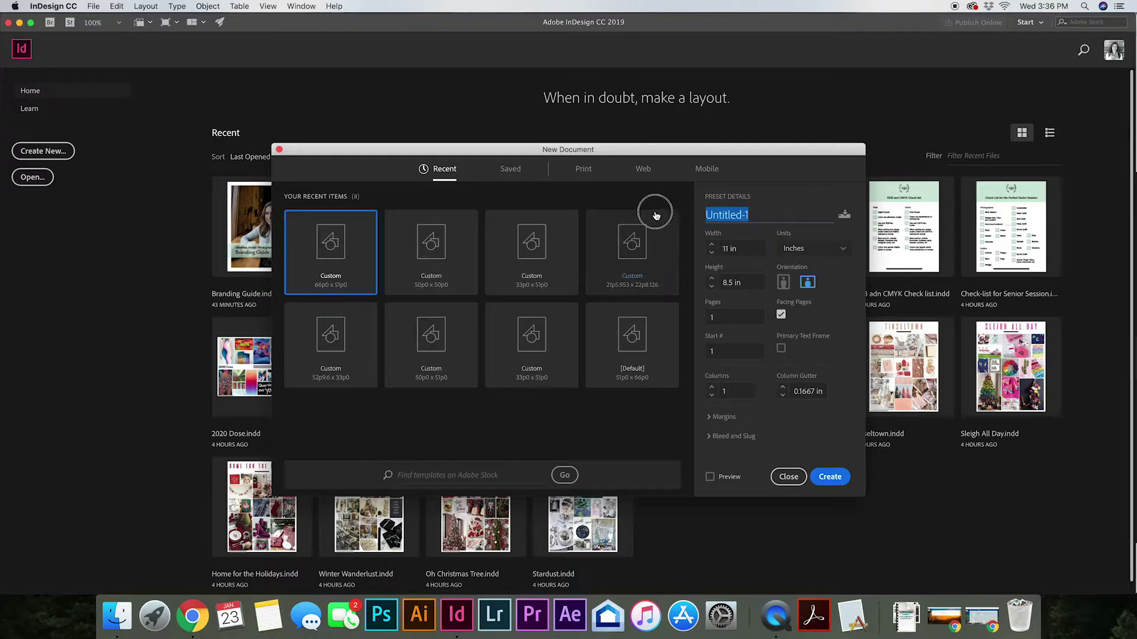
type("Pa")
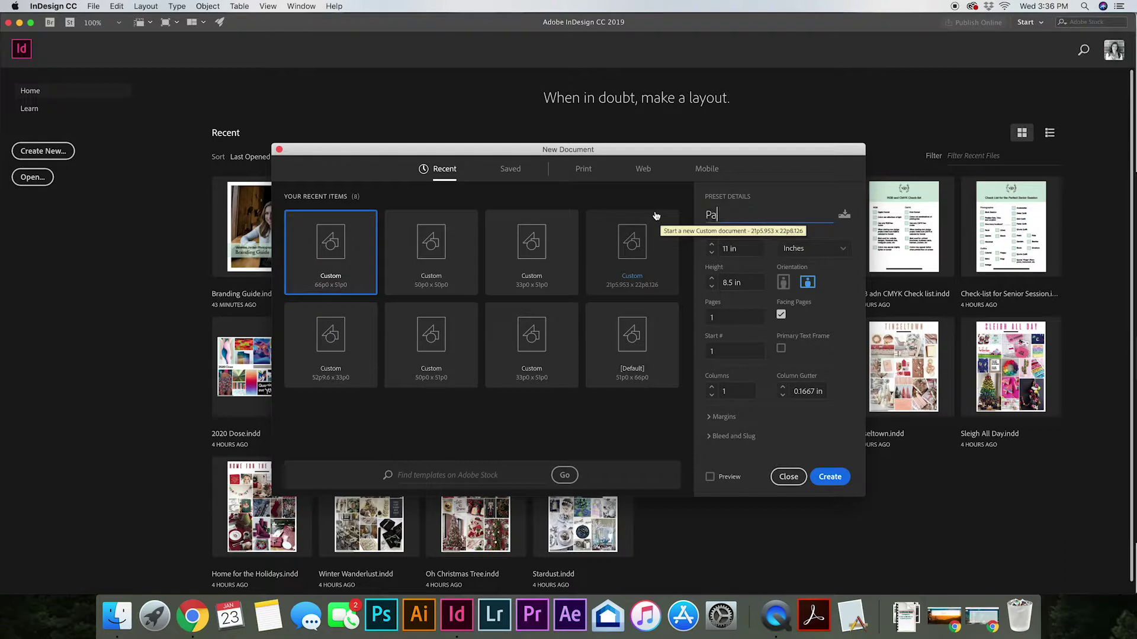
type("ckage Brochure")
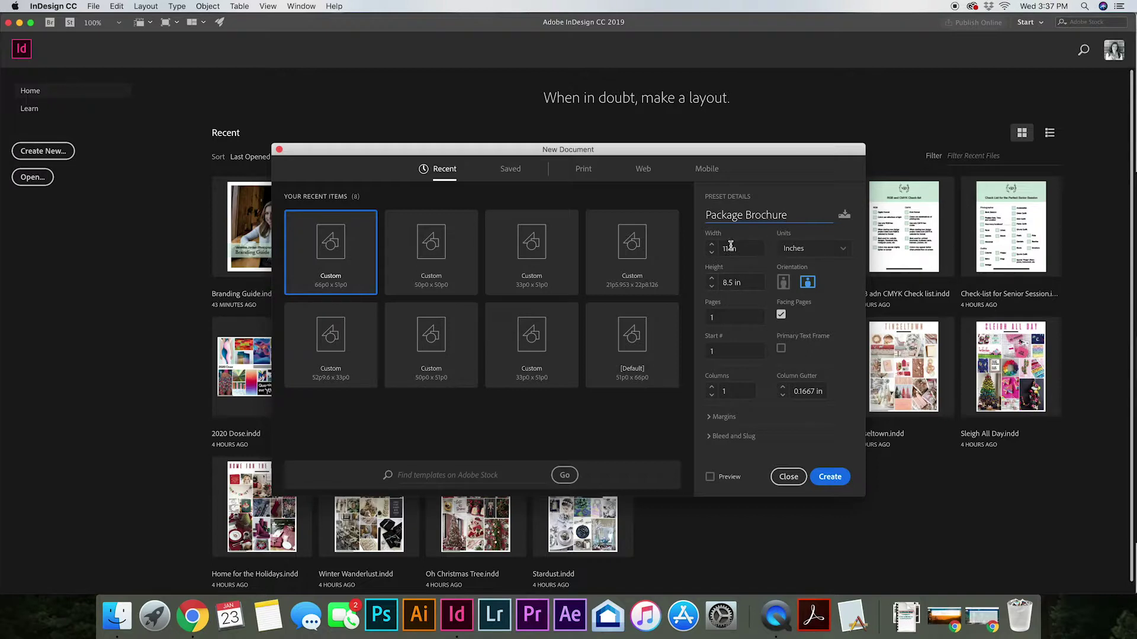
- Set the new document's width to 5.5 in and its page count to 4
left_click(705, 246)
type("5.5")
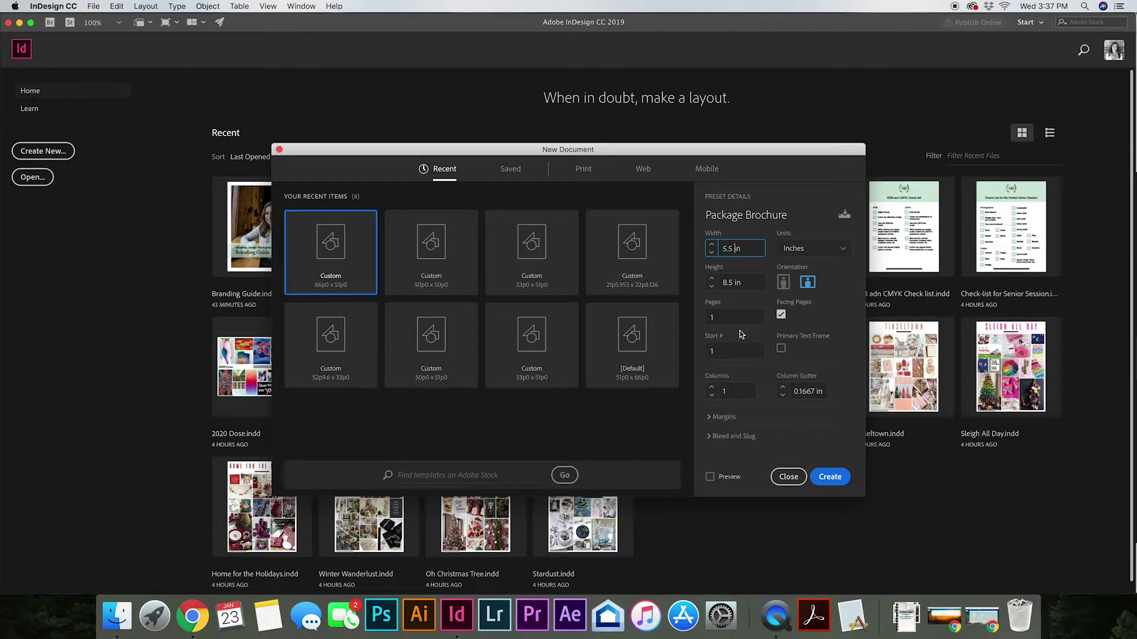
left_click(764, 323)
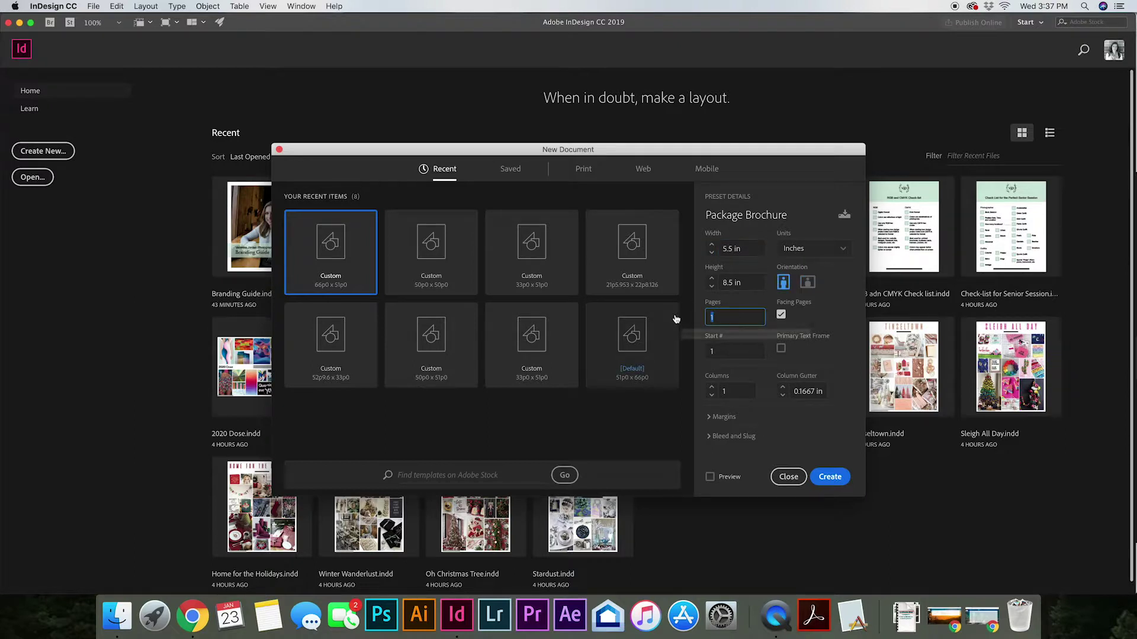
type("4")
left_click(830, 314)
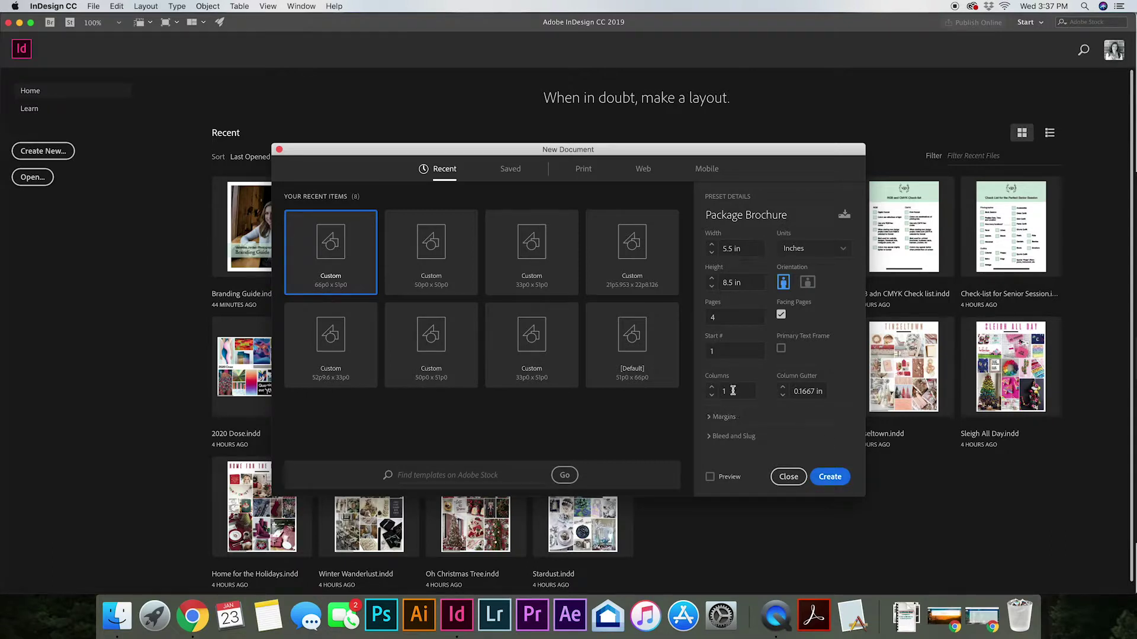
- Add an equal bleed on all sides of the new document and create it
left_click(718, 417)
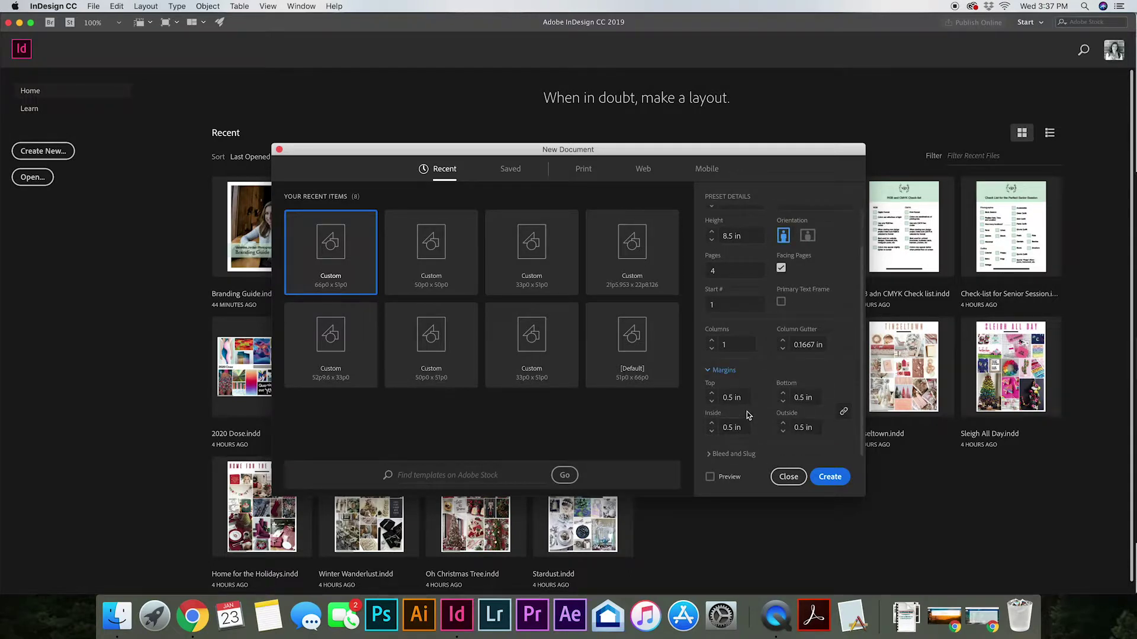
left_click(730, 453)
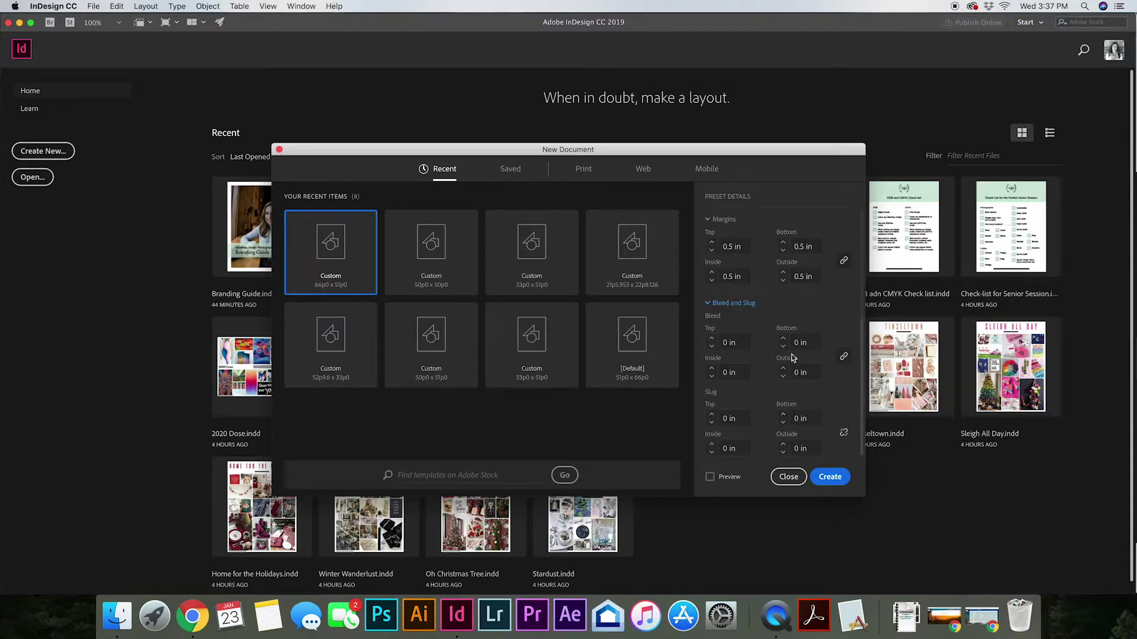
left_click(712, 338)
left_click(831, 480)
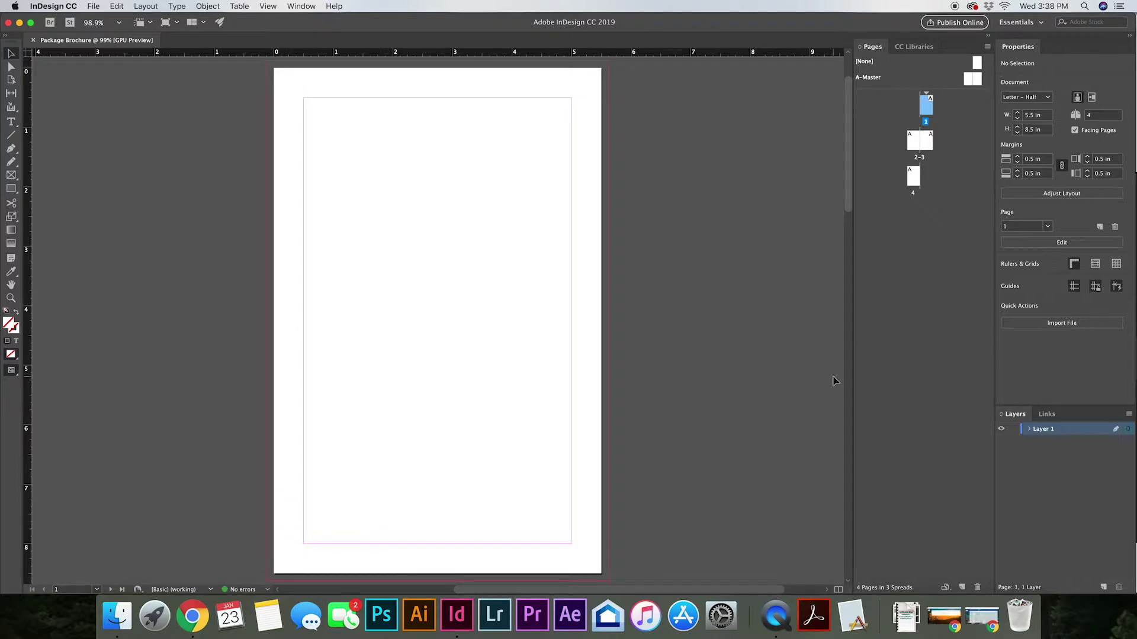
- Draw a 4.5 × 7.5 in rectangular picture frame on page 1 that fits exactly within the margins
key("super+minus")
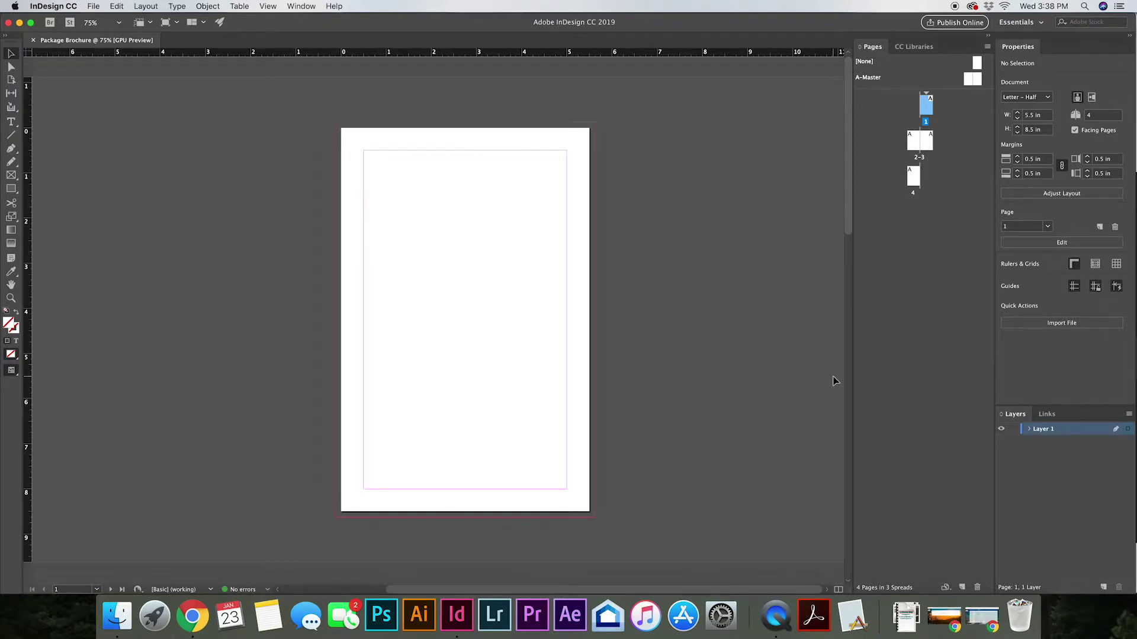
key("super+minus")
key("super+minus")
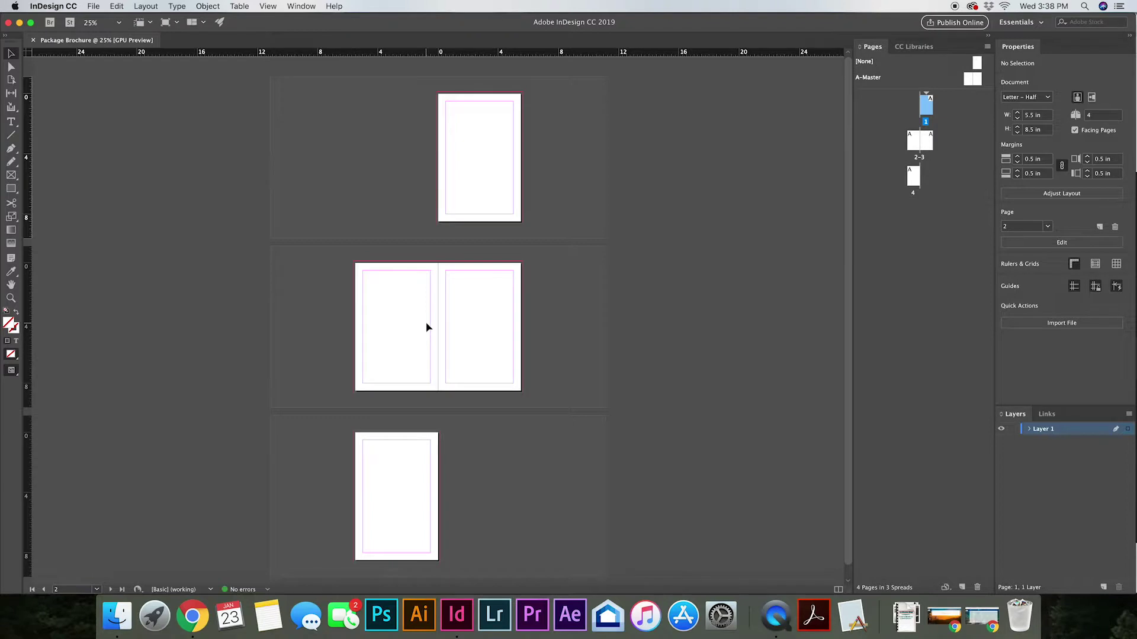
key("super+equal")
key("super+equal")
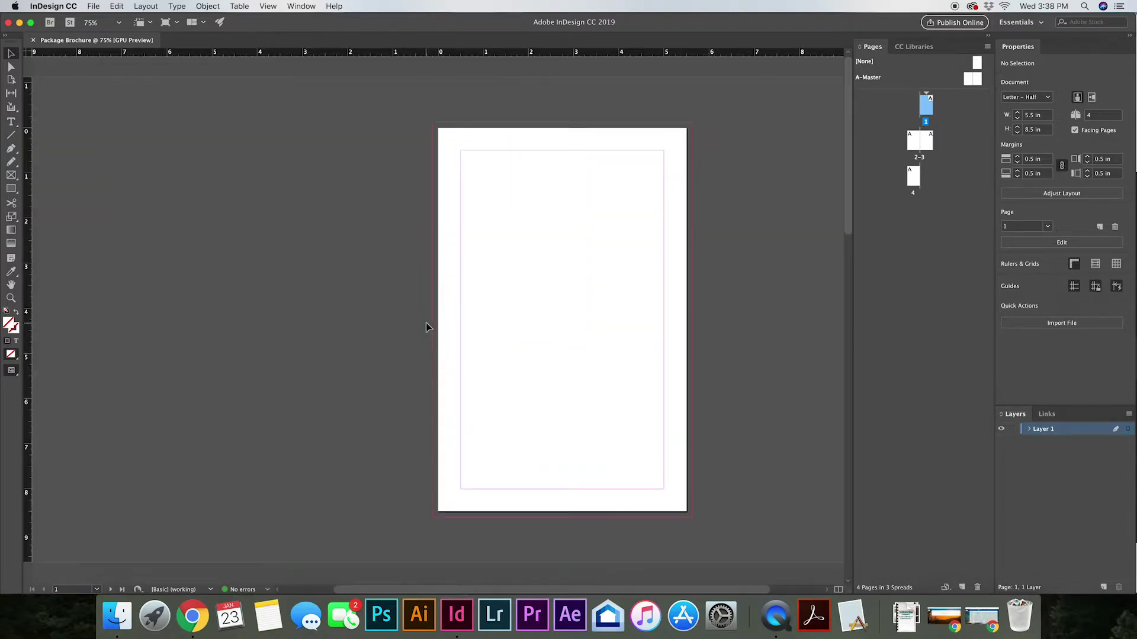
scroll(516, 318, "right", 3)
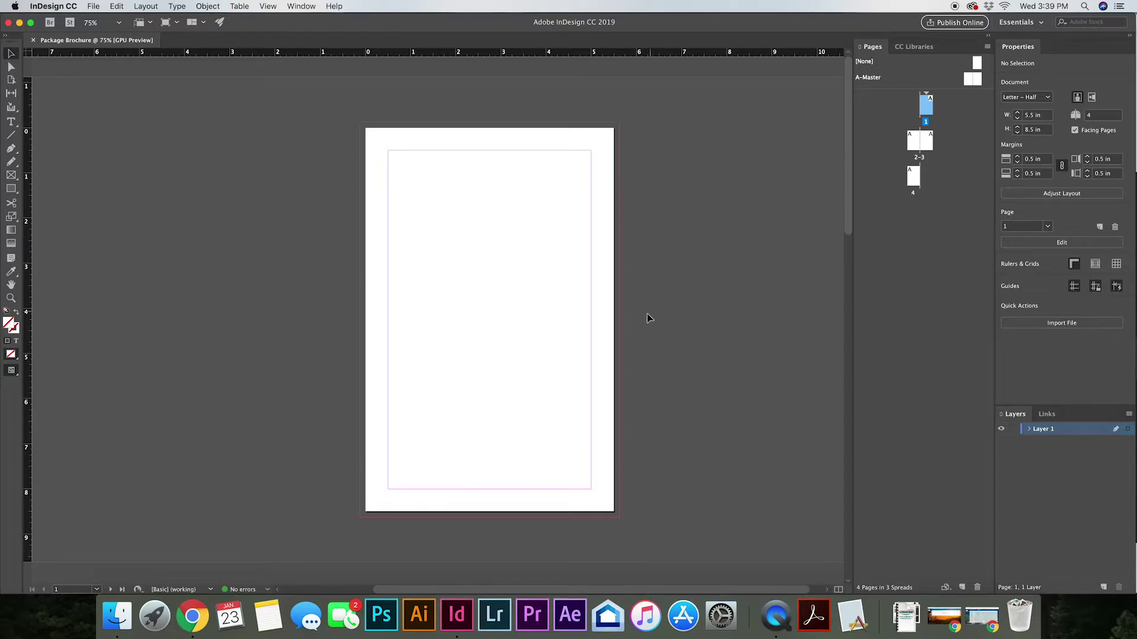
left_click(10, 175)
left_click(388, 152)
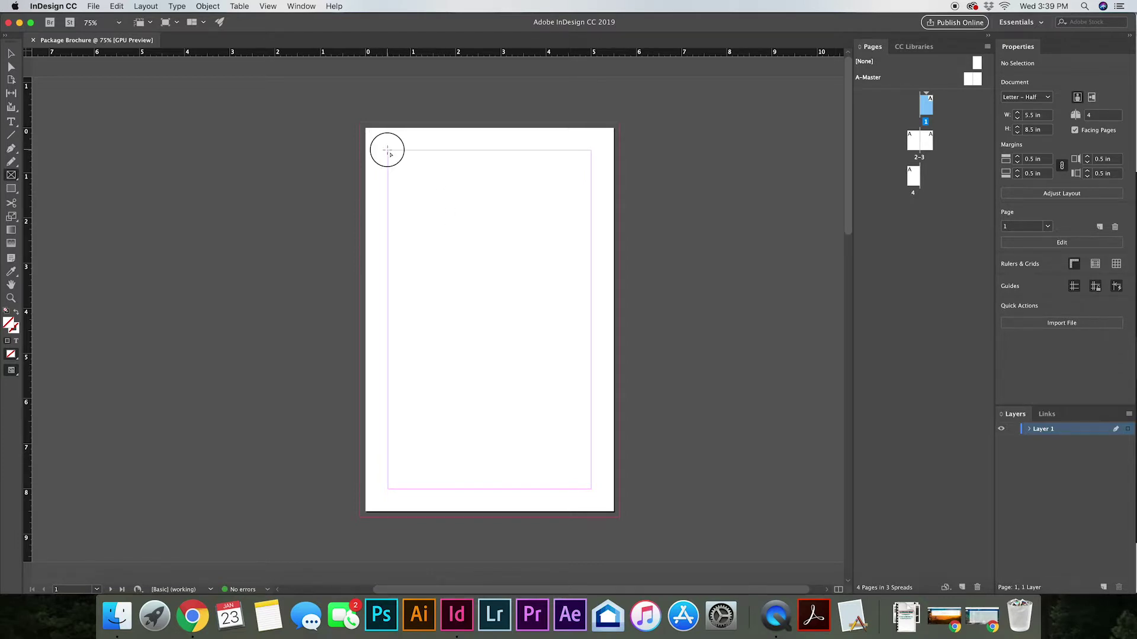
left_click_drag(388, 152, 592, 491)
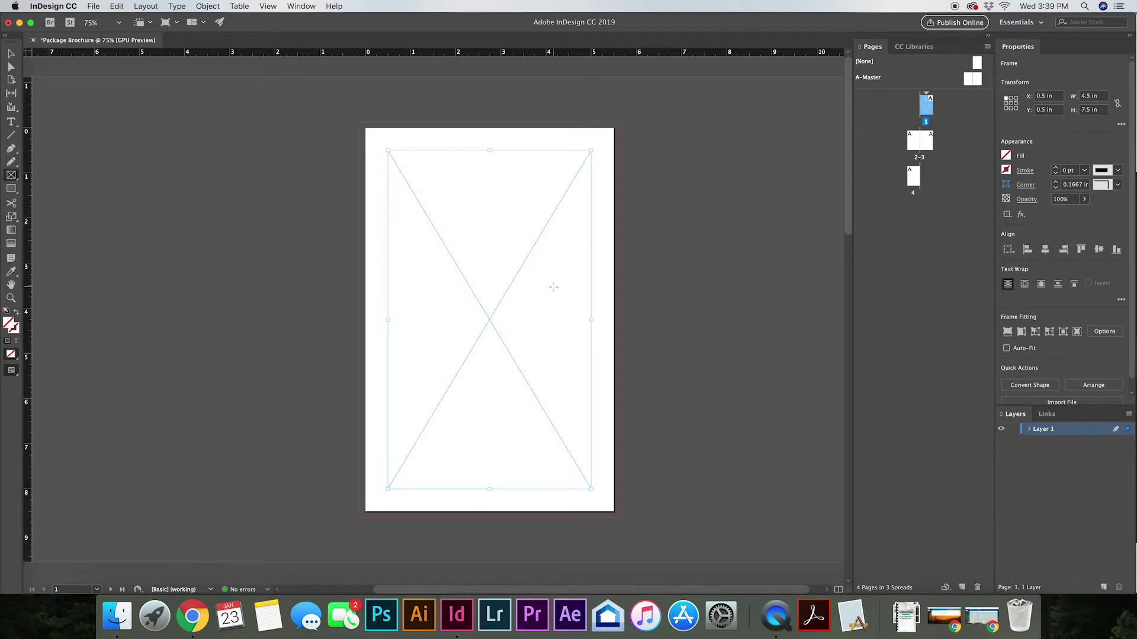
- Start placing an image in the page 1 frame and browse the Porsche drive to the client's folder under Senior Pictures, Class of 2019
left_click(12, 57)
key("super+d")
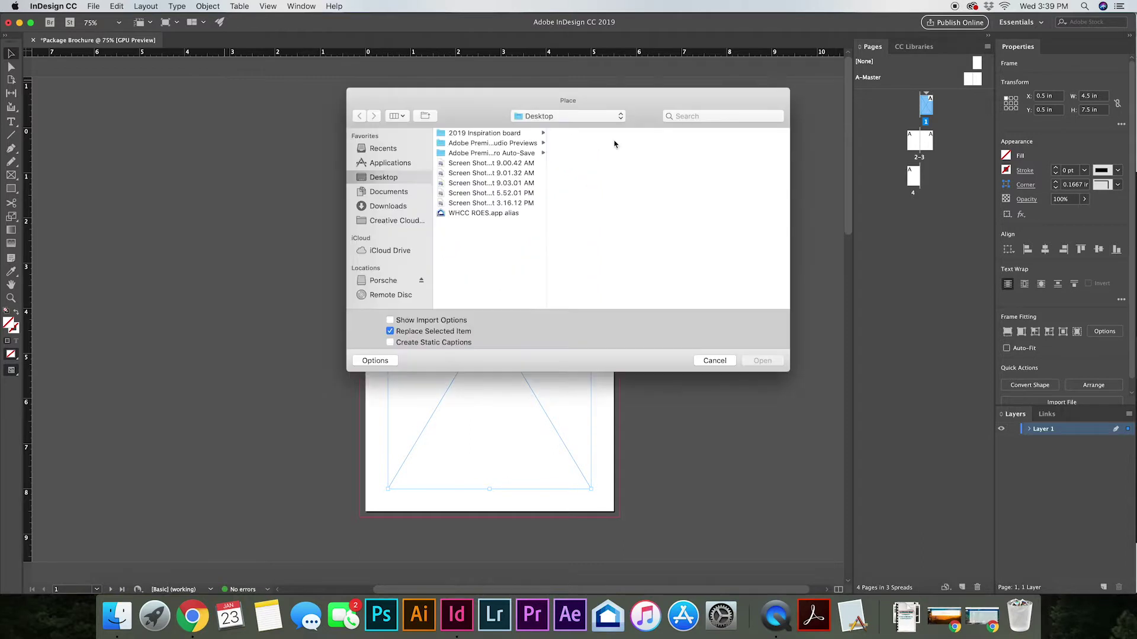
left_click(383, 281)
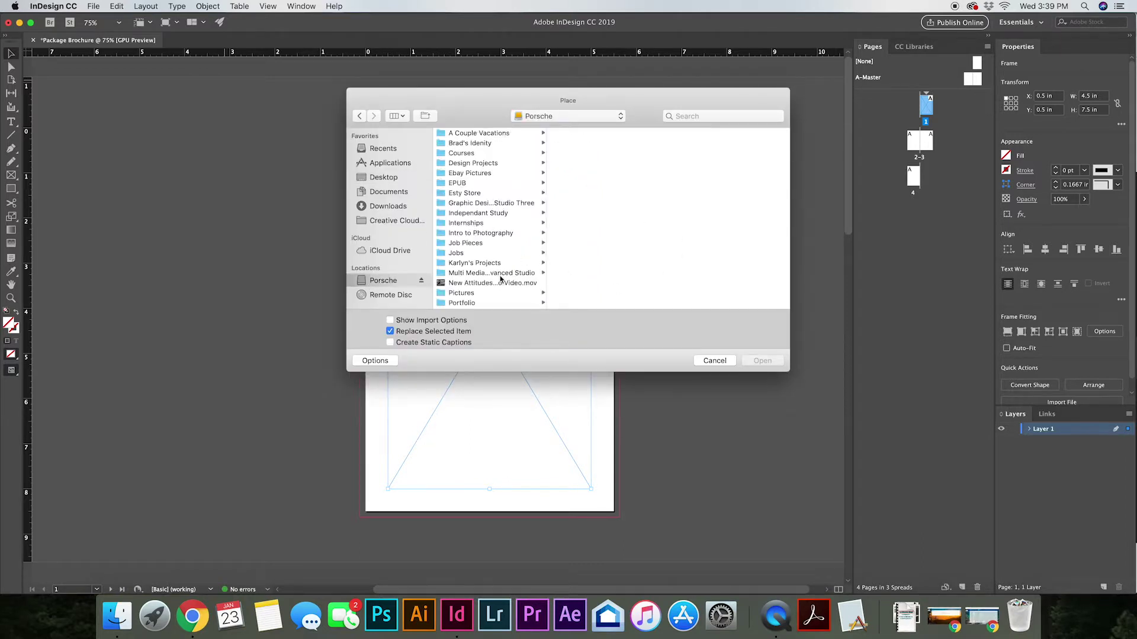
scroll(504, 281, "down", 4)
left_click(498, 296)
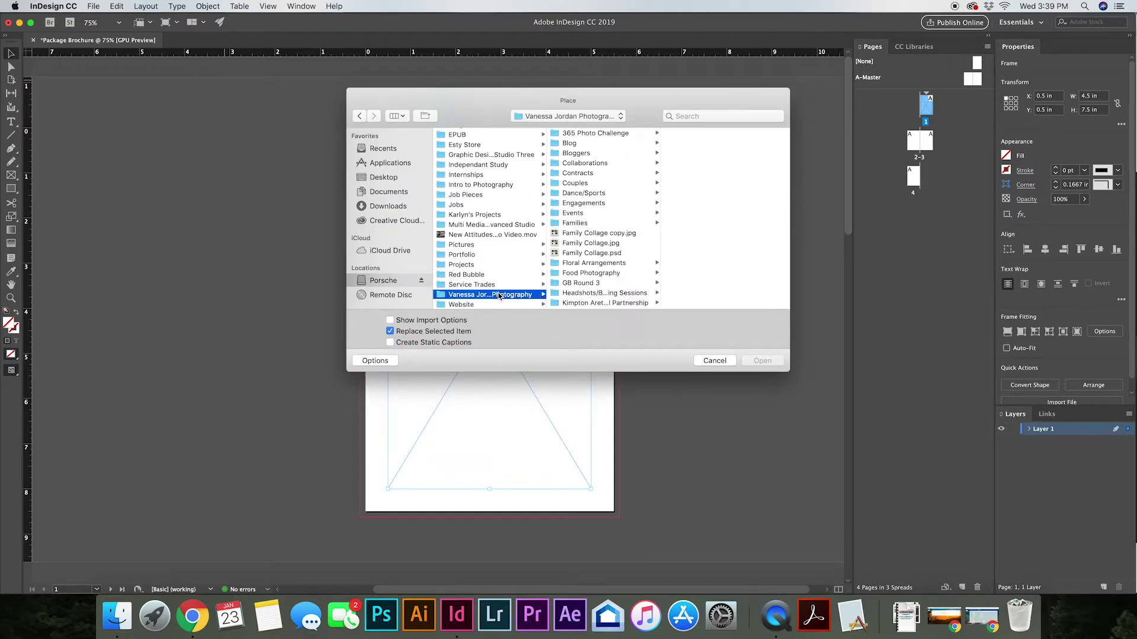
scroll(629, 286, "down", 5)
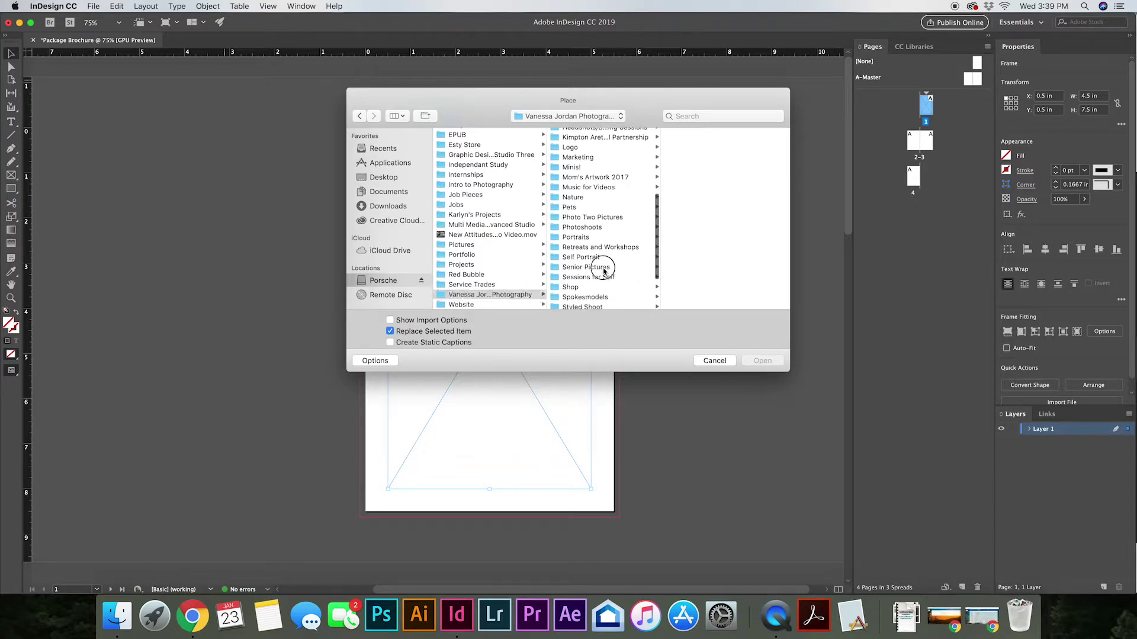
left_click(604, 267)
left_click(719, 163)
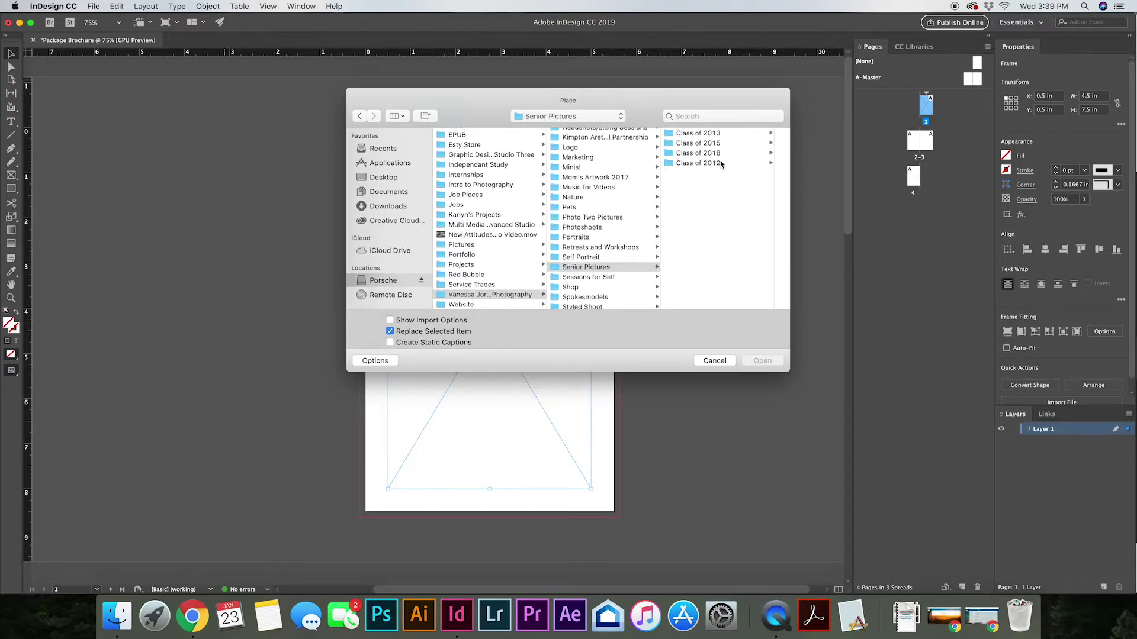
left_click(701, 133)
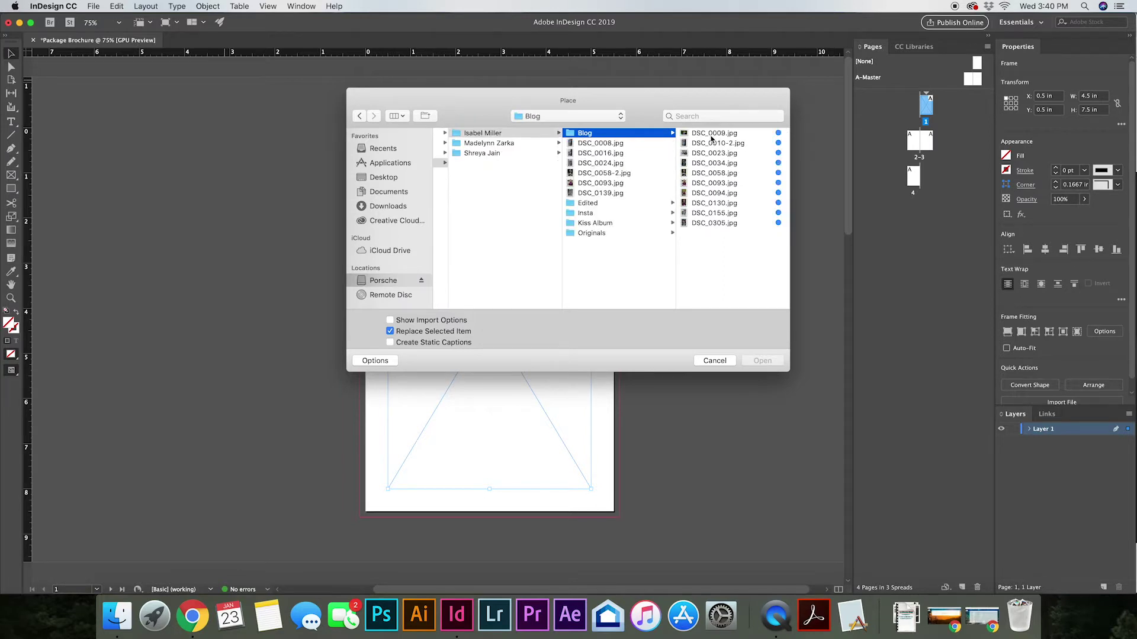
- Place DSC_0058.jpg from the client's Edited folder into the page 1 frame
left_click(598, 204)
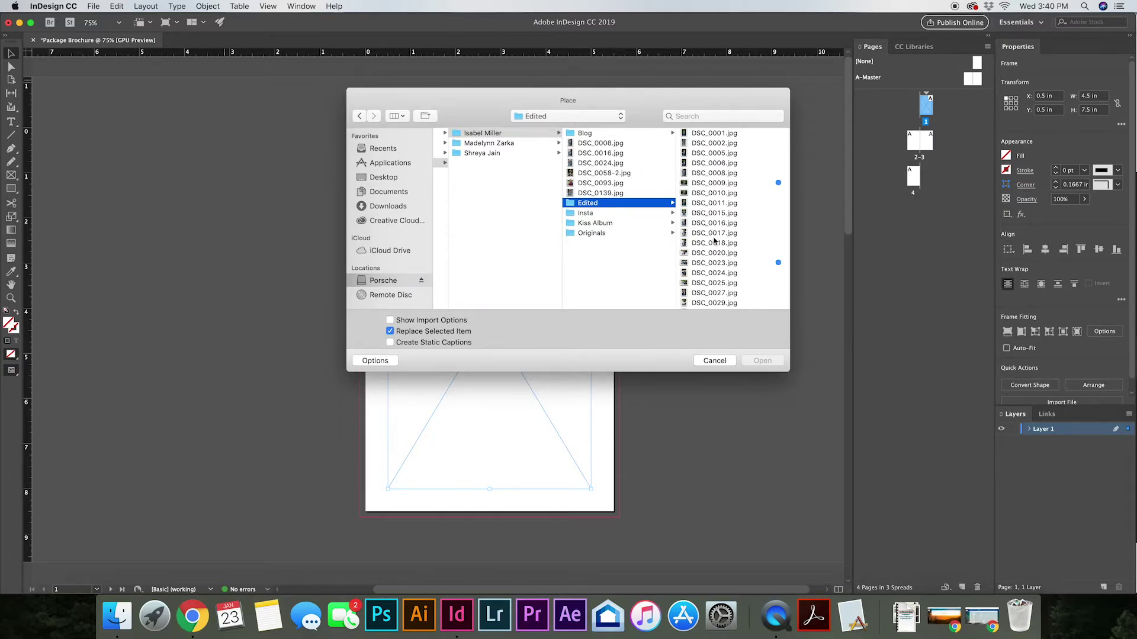
scroll(721, 268, "down", 5)
scroll(720, 268, "down", 5)
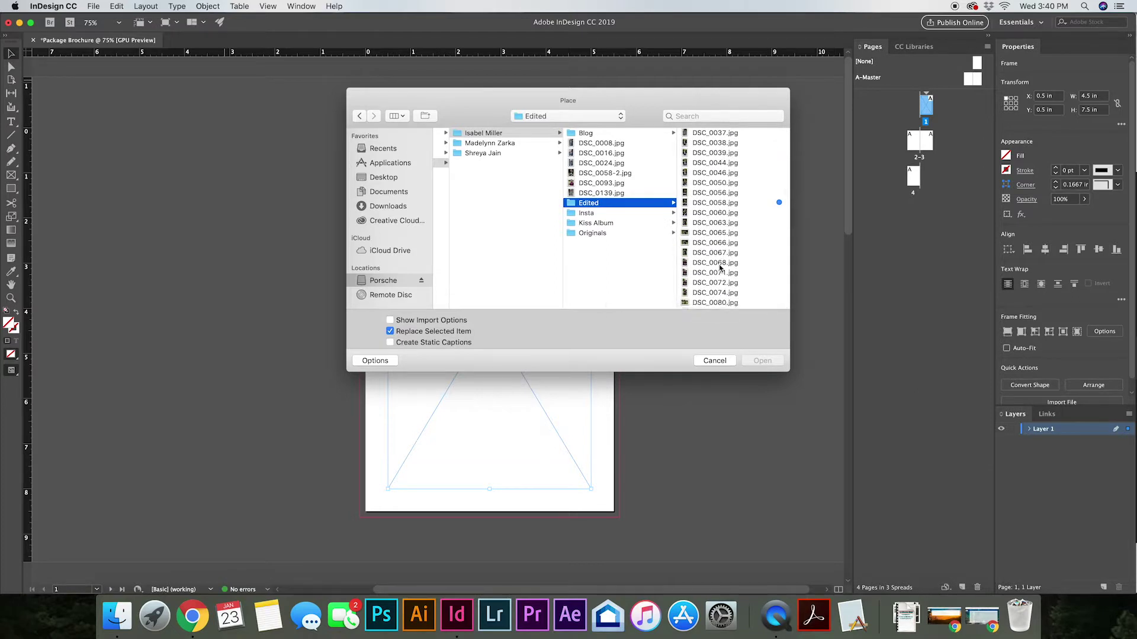
left_click(717, 204)
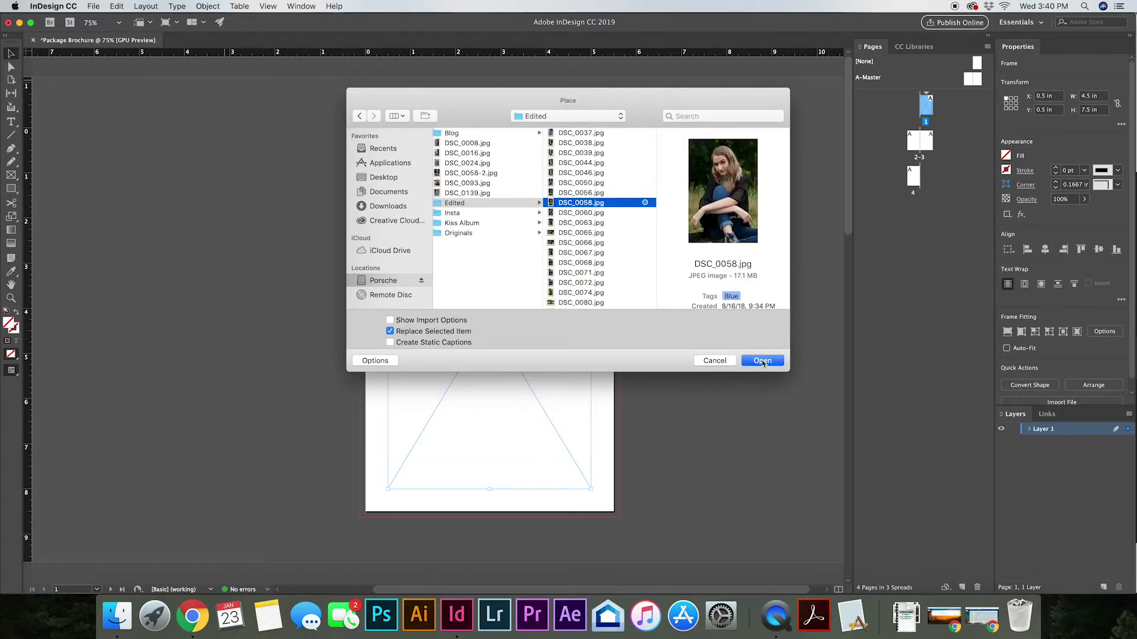
left_click(762, 361)
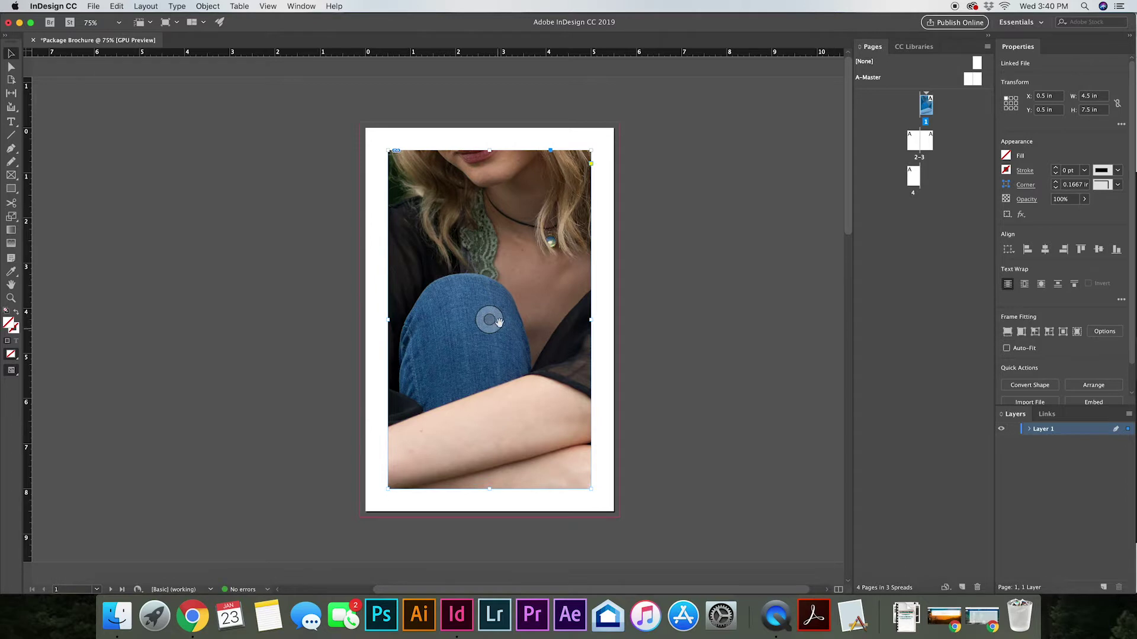
- Fit the portrait photo on page 1 so that it fills its frame proportionally, and deselect it
left_click(489, 321)
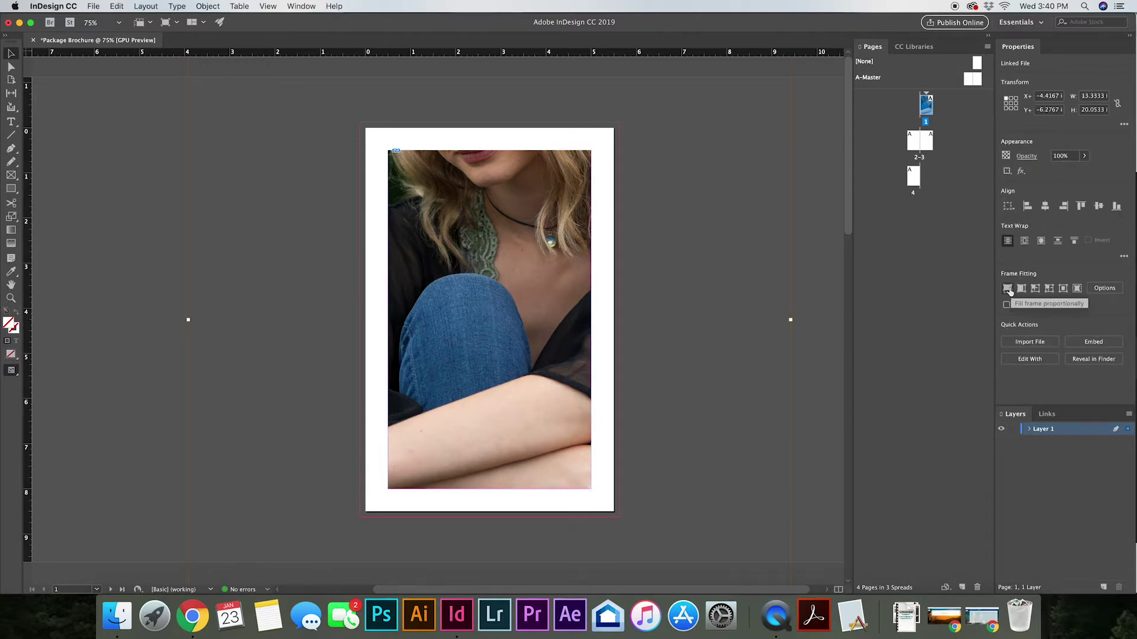
left_click(1008, 288)
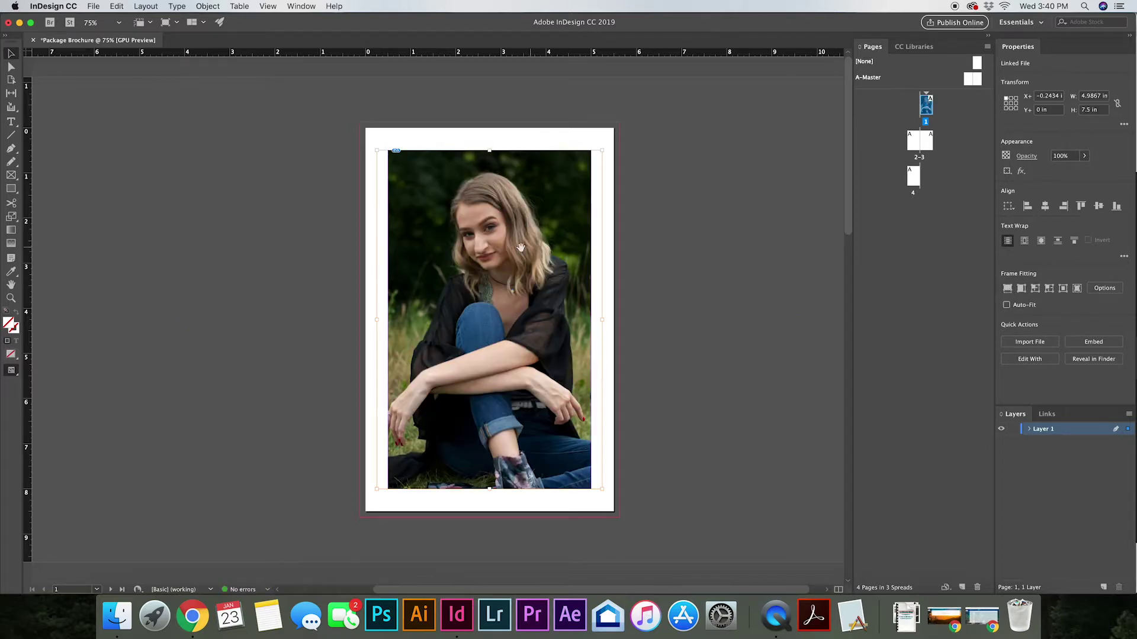
left_click(213, 264)
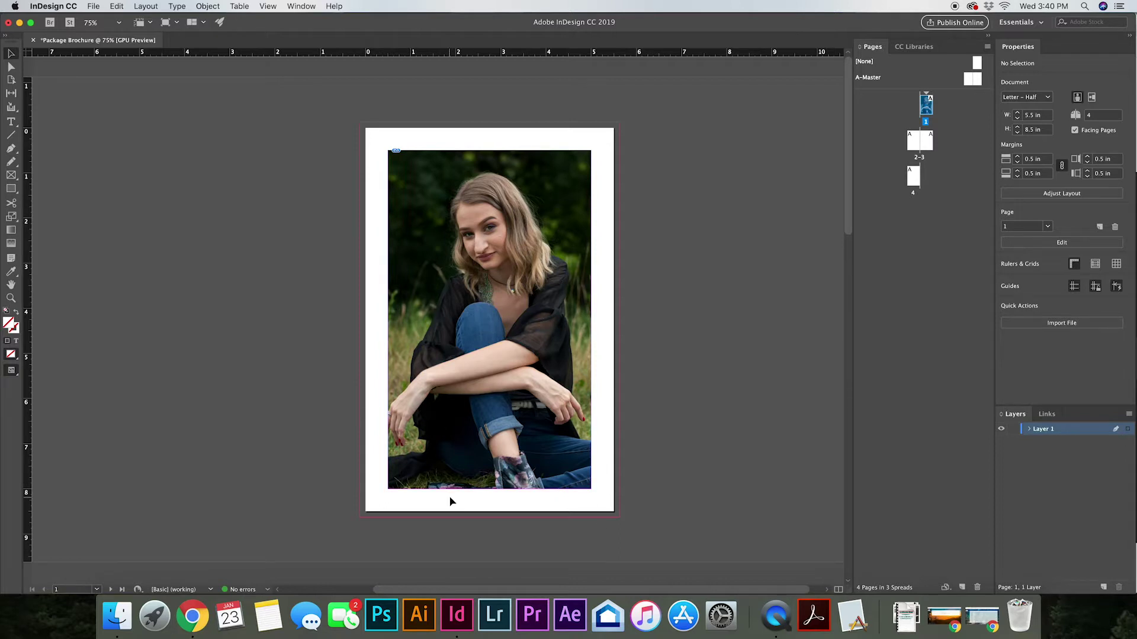
- Make the spread of pages 2-3 the active spread
scroll(450, 502, "down", 10)
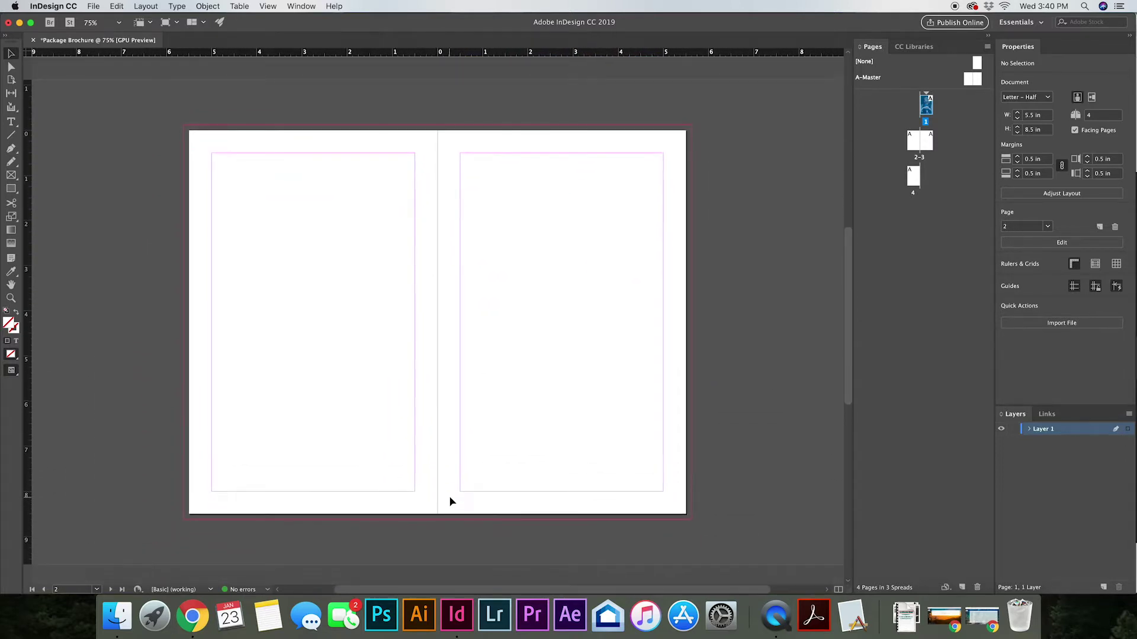
scroll(450, 502, "up", 1)
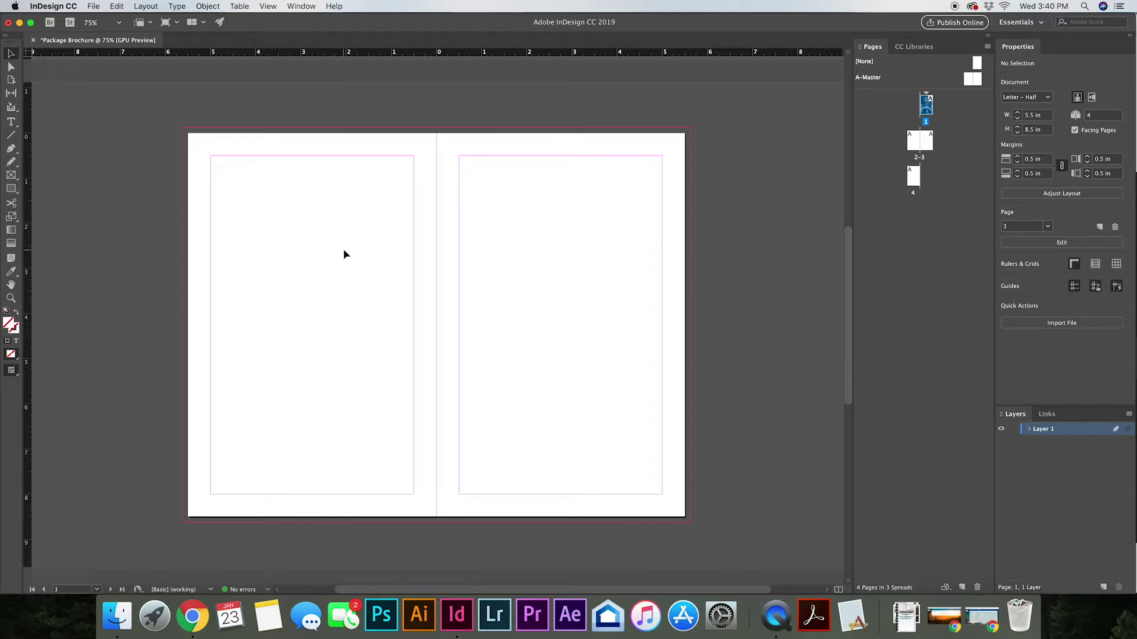
left_click(287, 305)
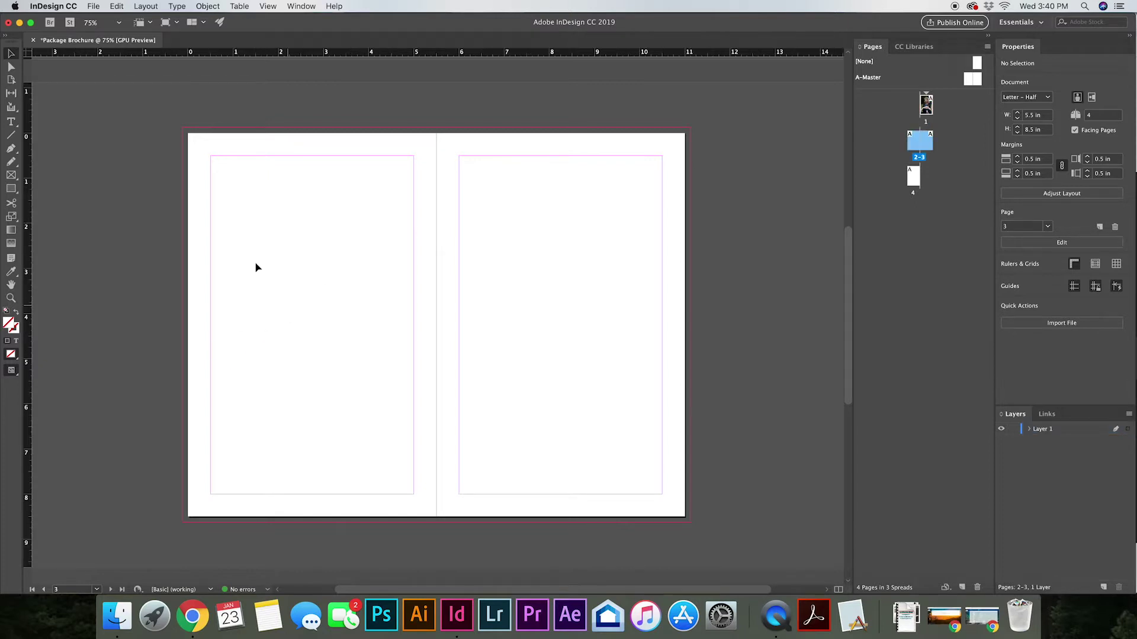
- Draw a text frame about 4.5 × 7.5 in filling the margin area of page 2
left_click(11, 122)
left_click_drag(212, 158, 414, 496)
left_click(301, 246)
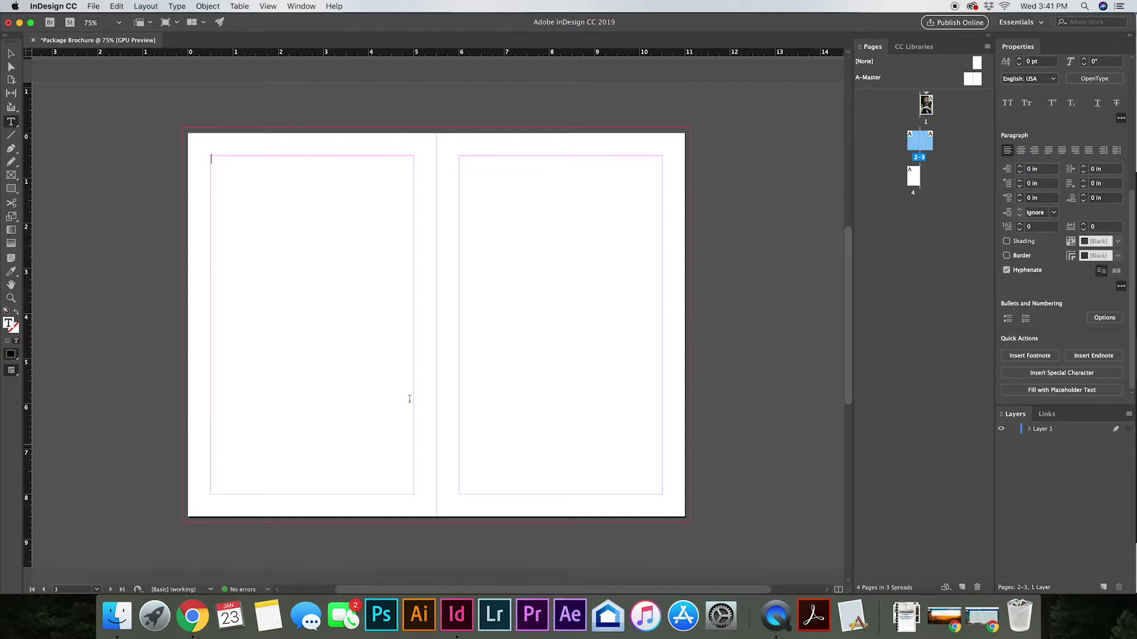
- Set the number of columns to 2 for the page 2-3 spread in Margins and Columns
left_click(145, 6)
left_click(152, 30)
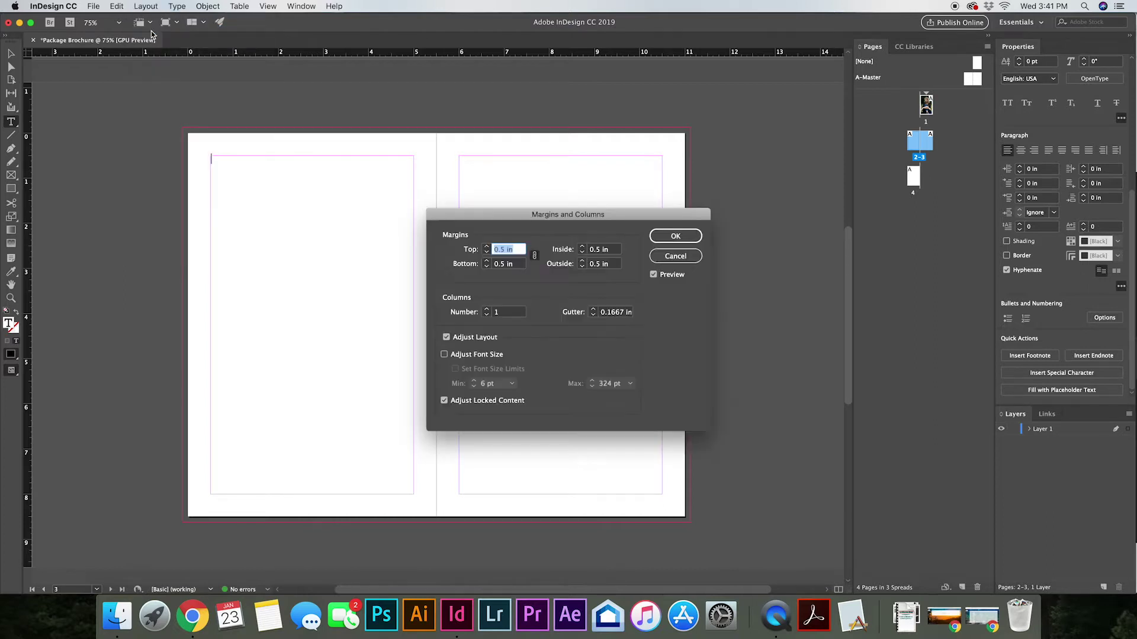
left_click(487, 310)
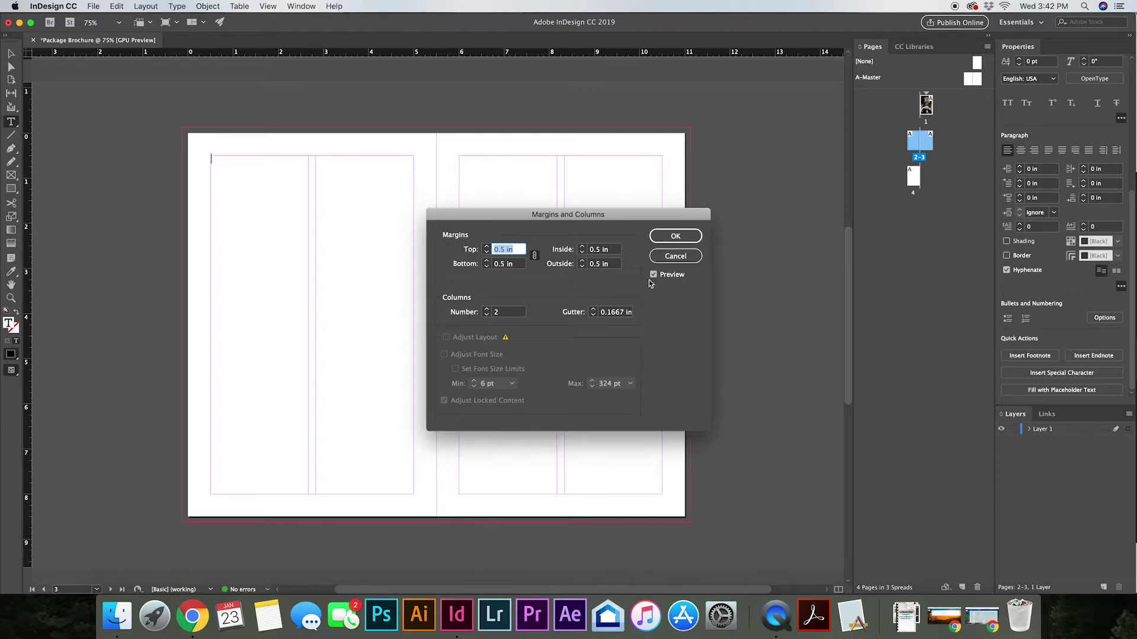
left_click(675, 237)
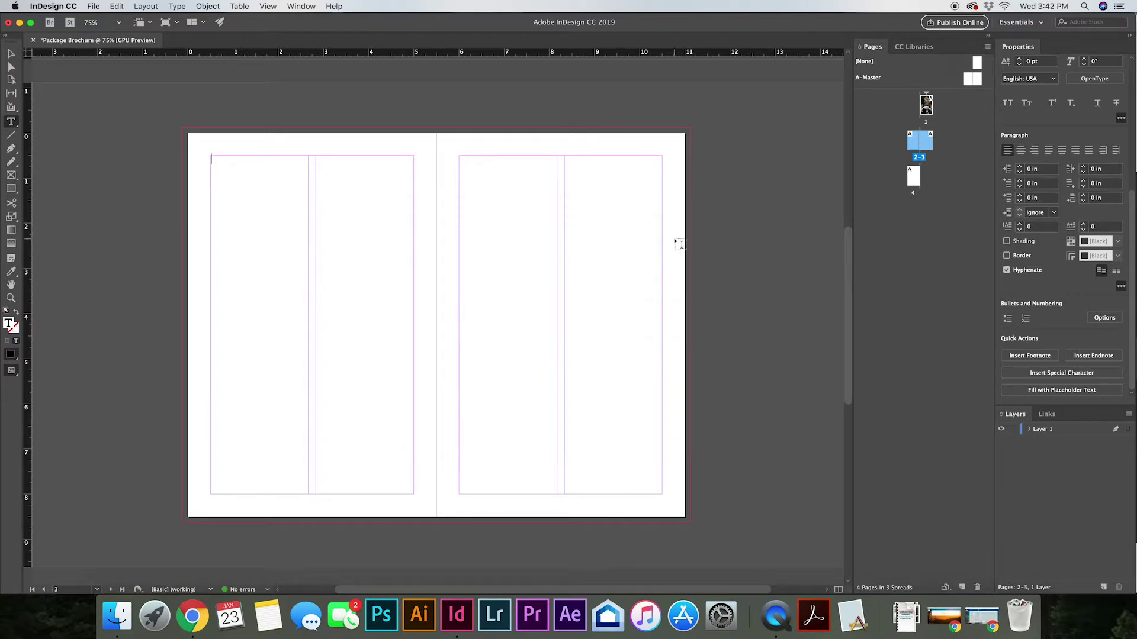
scroll(294, 299, "up", 5)
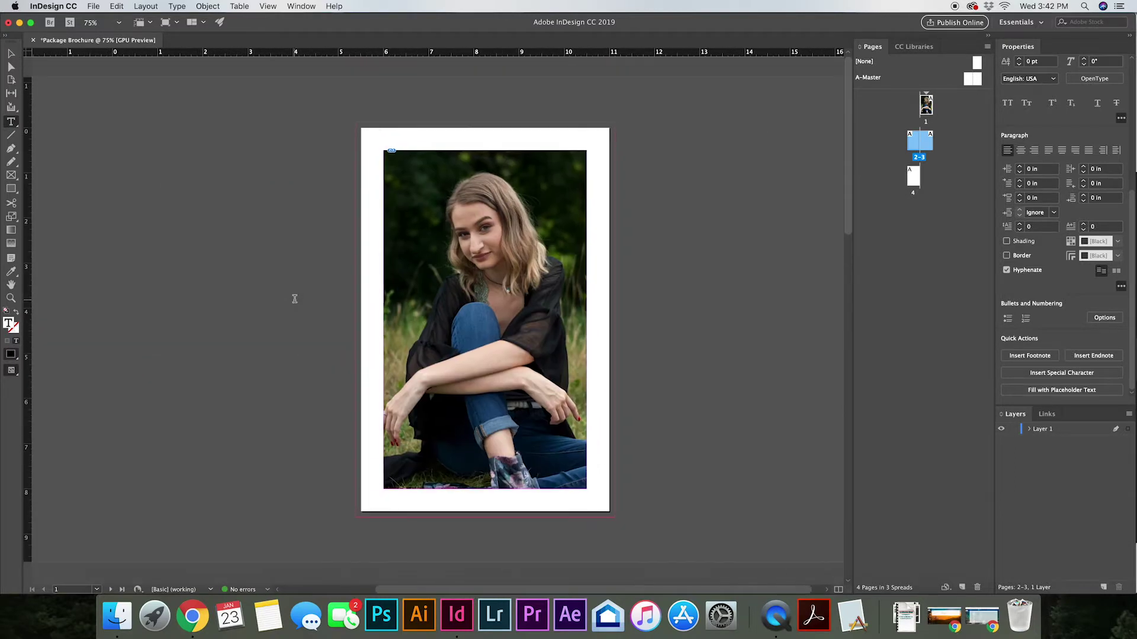
scroll(295, 299, "down", 10)
scroll(295, 299, "up", 5)
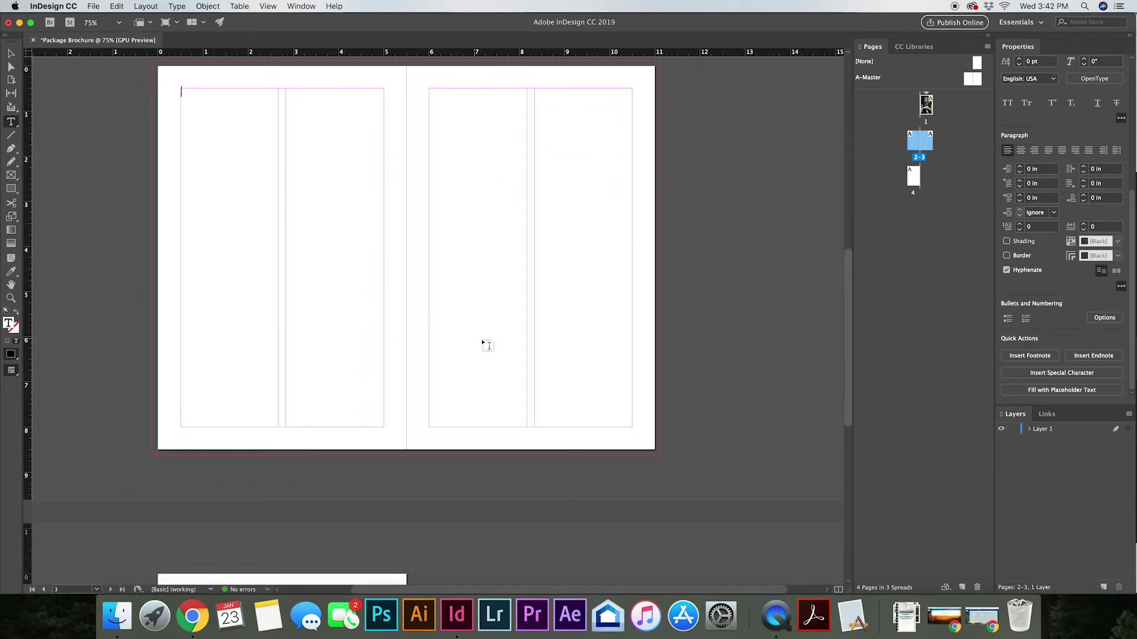
- Select page 2 alone and apply Margins and Columns to it with 2 columns
left_click(11, 54)
left_click(401, 140)
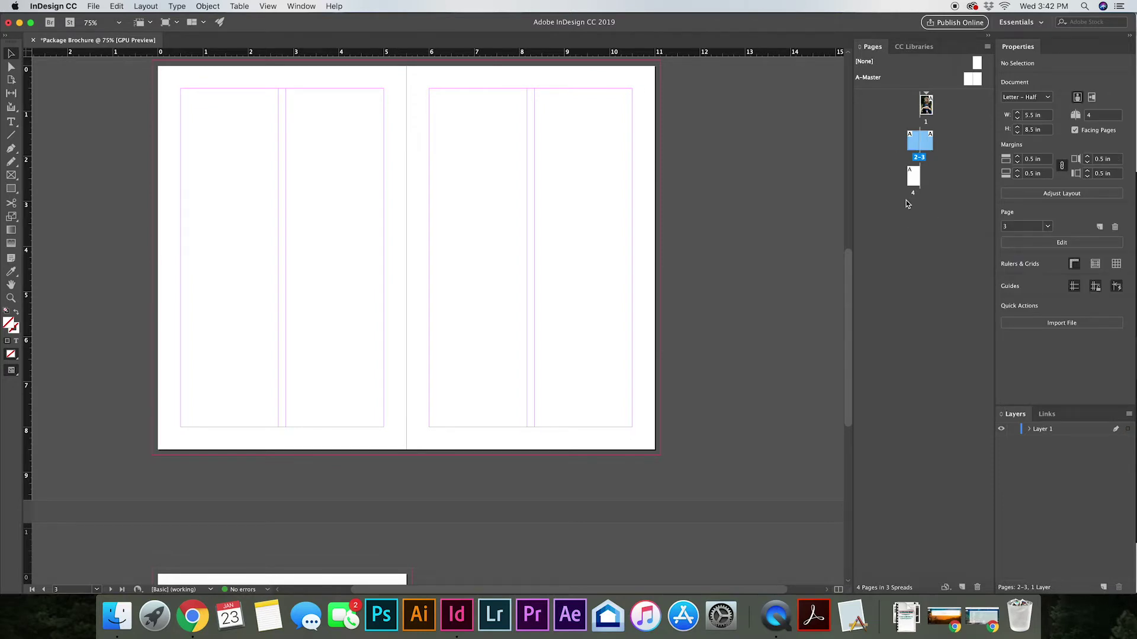
left_click(912, 142)
left_click(151, 6)
left_click(177, 30)
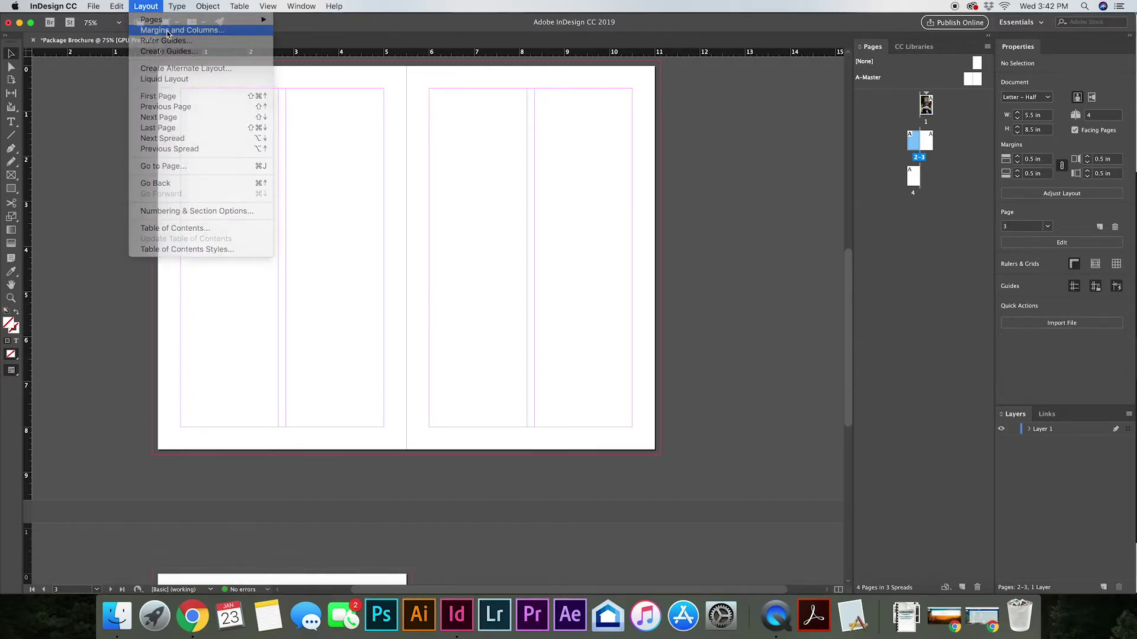
left_click(675, 236)
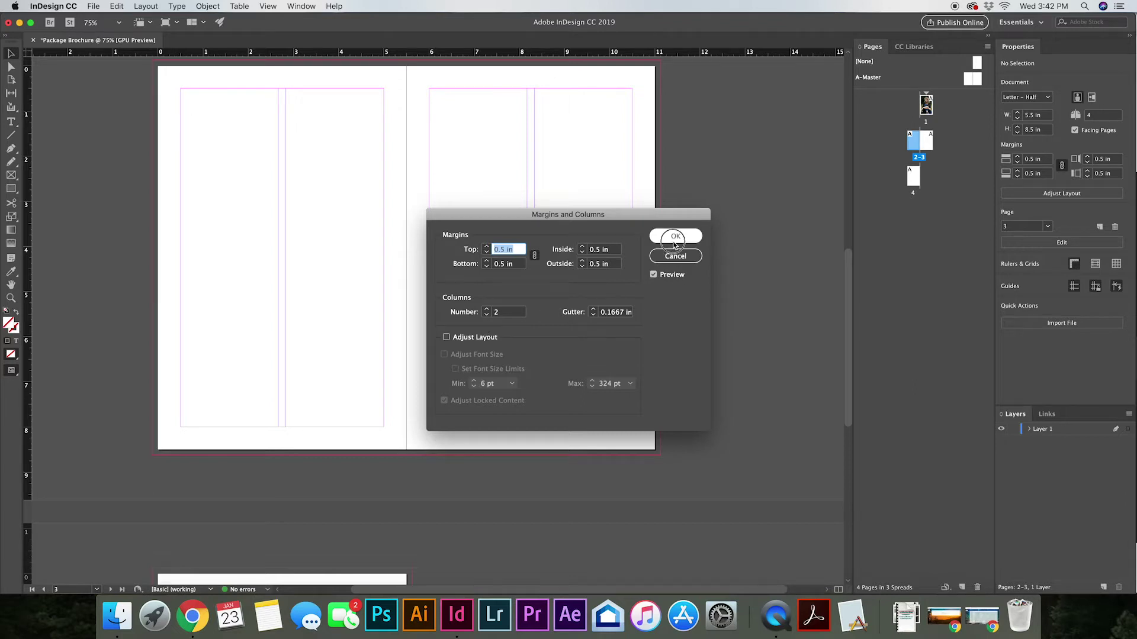
- Set page 3 alone to 1 column in Margins and Columns
left_click(929, 147)
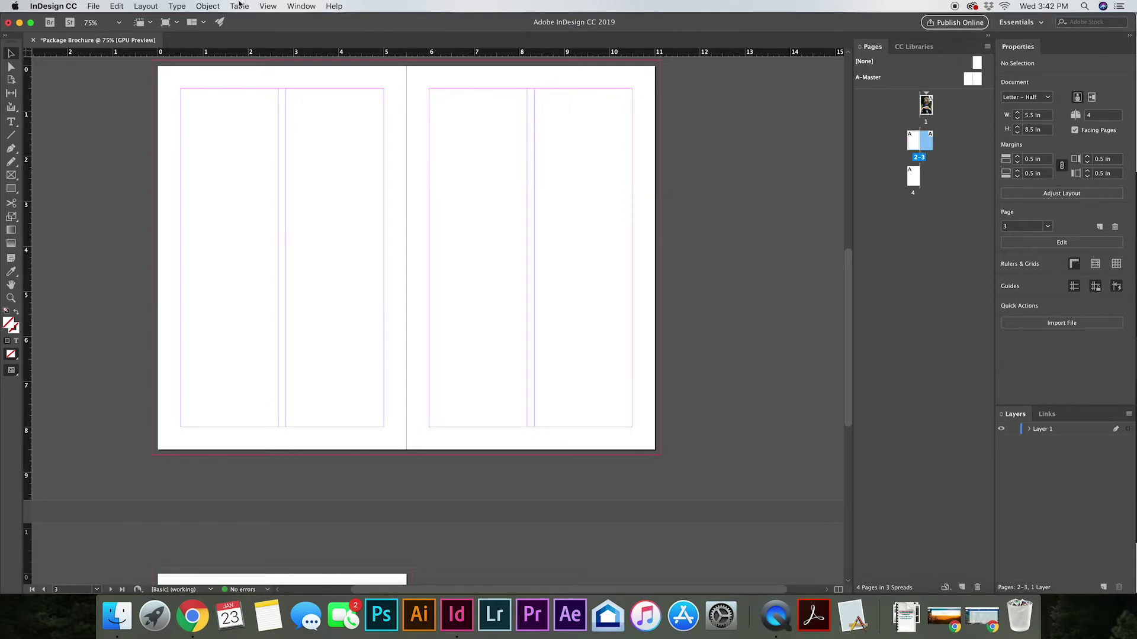
left_click(215, 6)
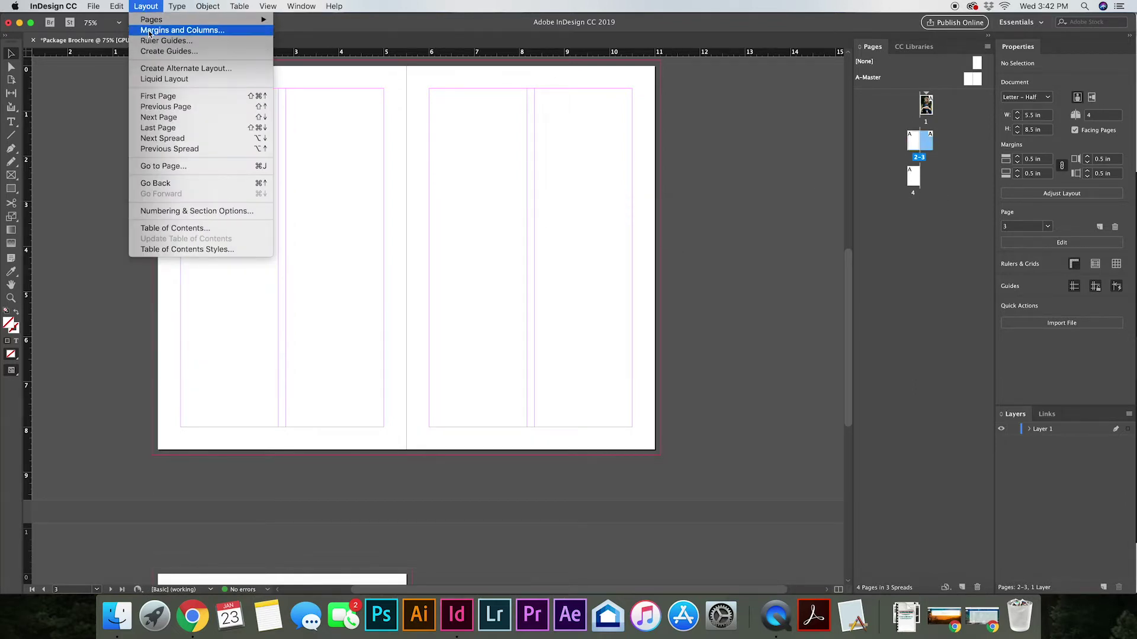
left_click(175, 28)
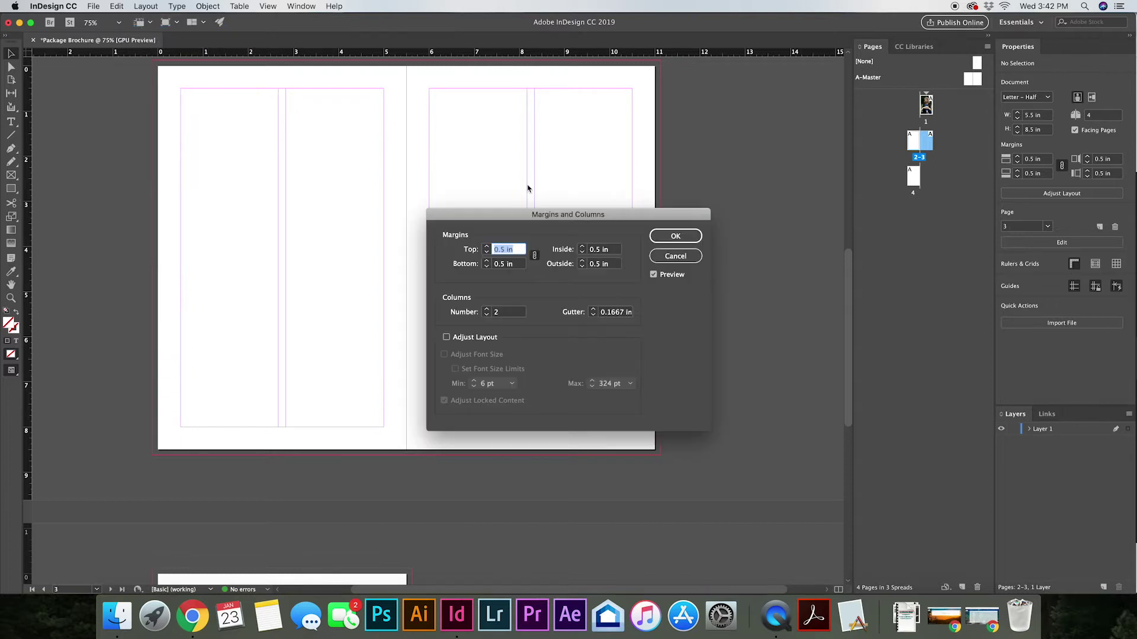
left_click(486, 314)
left_click(681, 236)
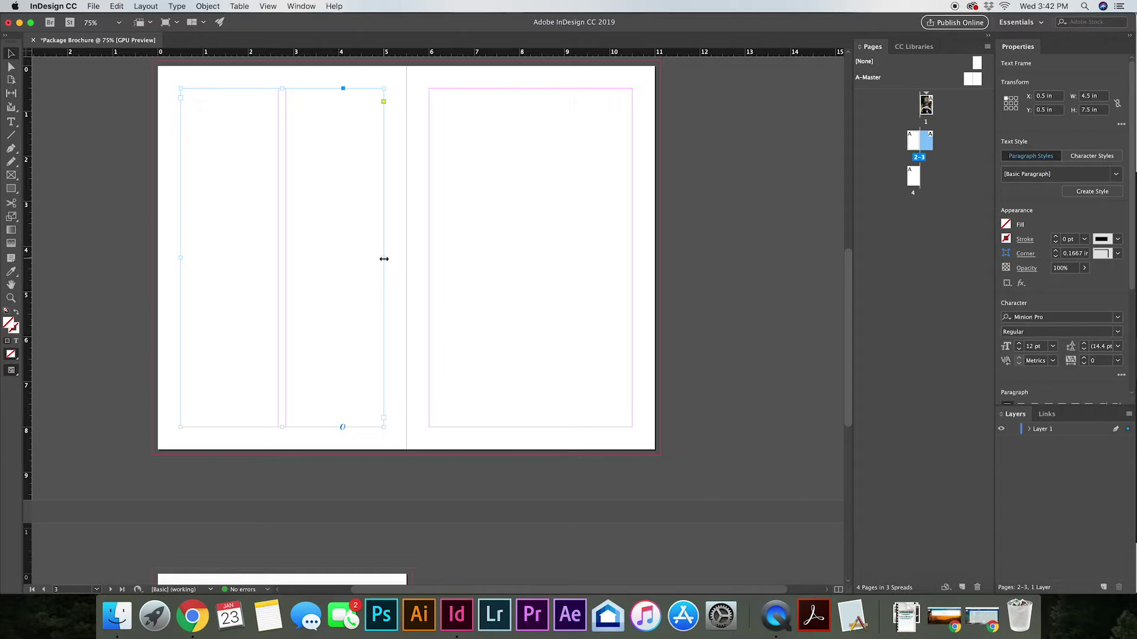
- Narrow the page 2 text frame to the first column's width, about 2.17 in, and fill it with placeholder text
left_click_drag(383, 259, 276, 254)
key("t")
left_click(203, 120)
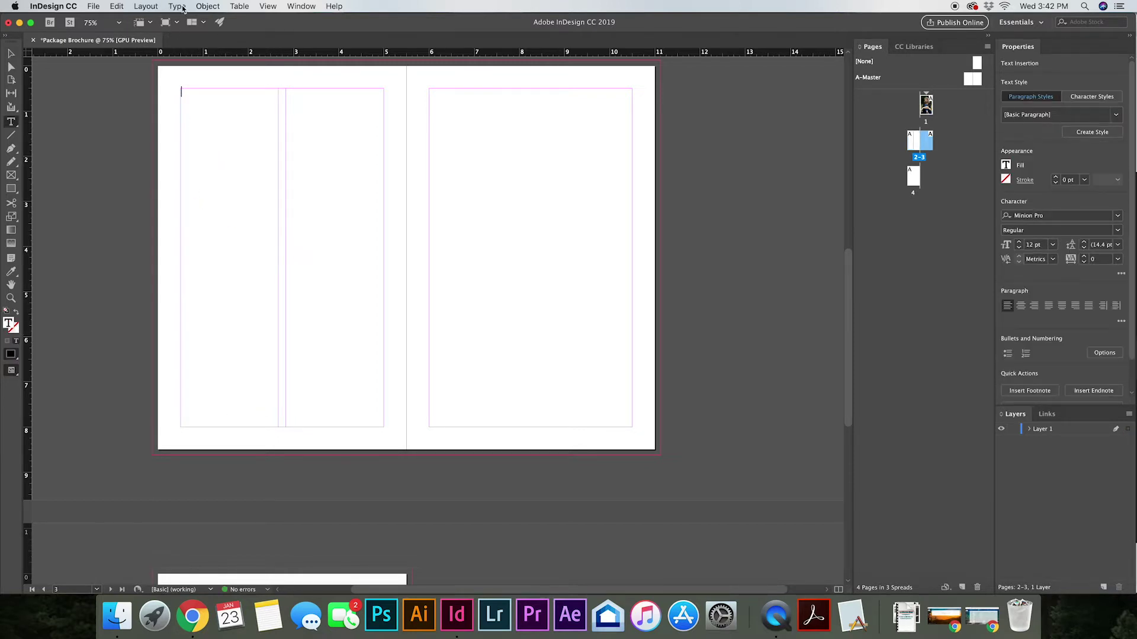
left_click(177, 7)
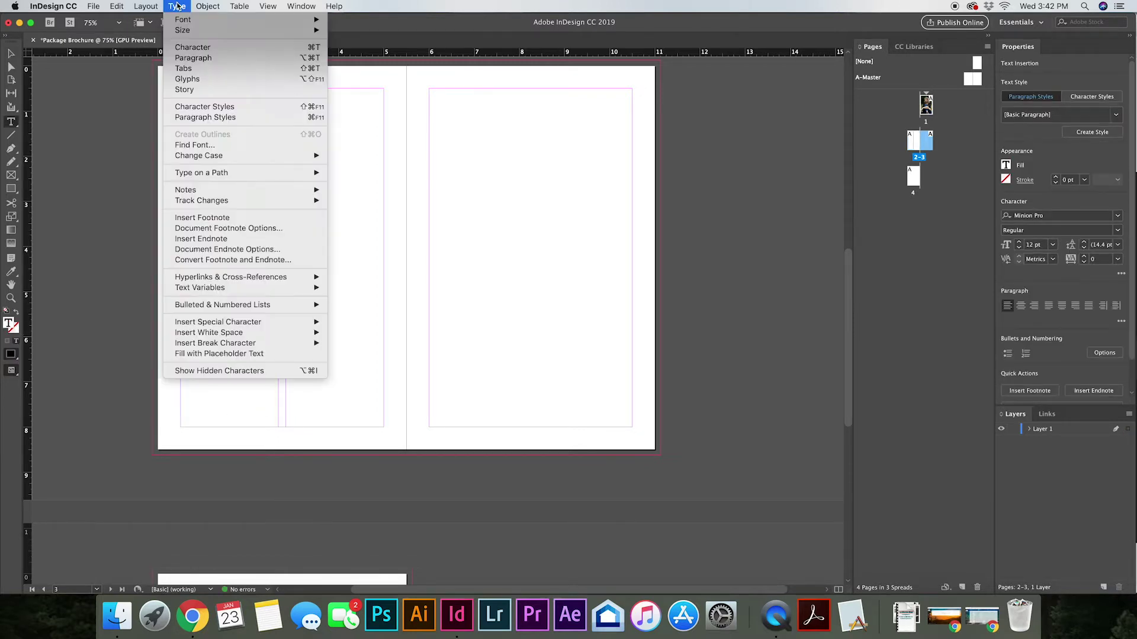
left_click(189, 355)
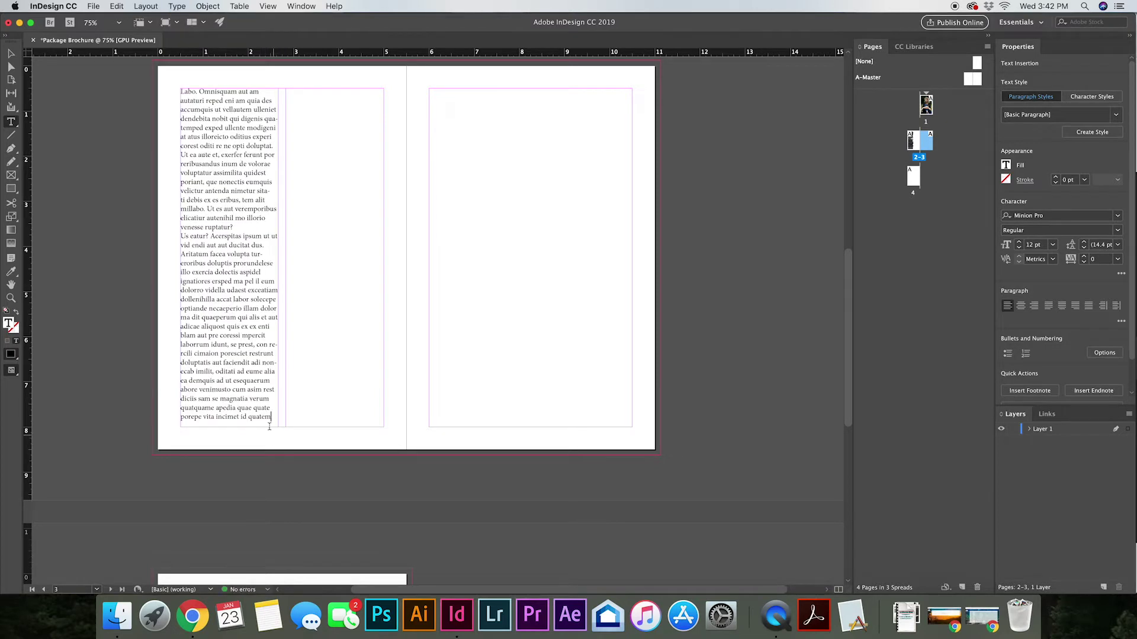
- Draw an empty text frame about 2.17 × 7.5 in filling the second column of page 2
left_click(12, 57)
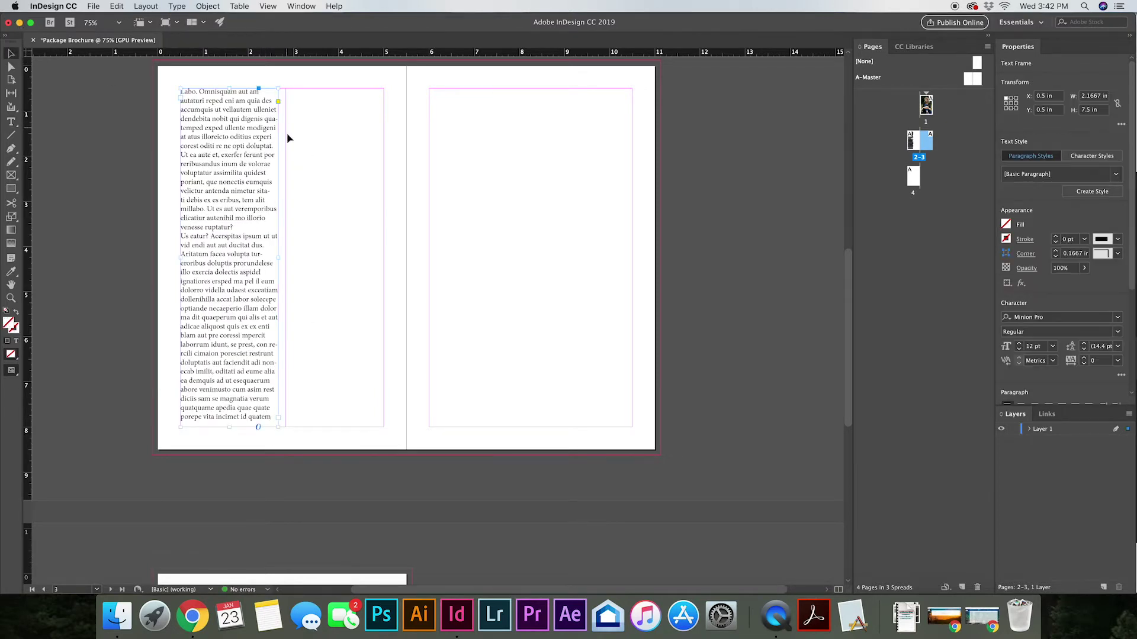
left_click(11, 121)
left_click_drag(288, 89, 384, 427)
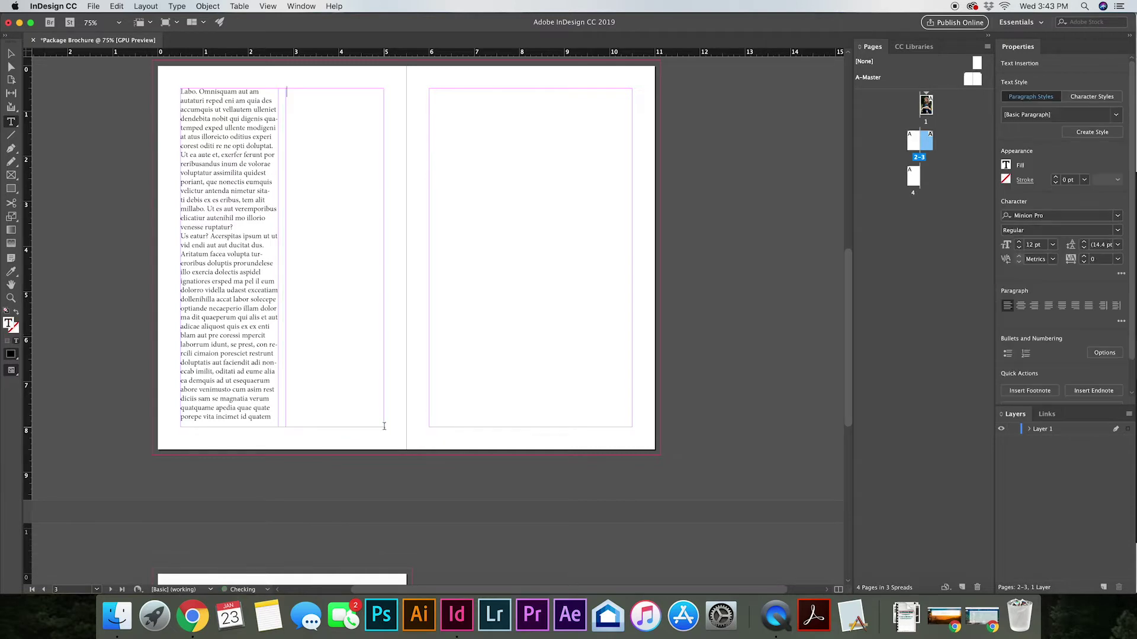
left_click(9, 56)
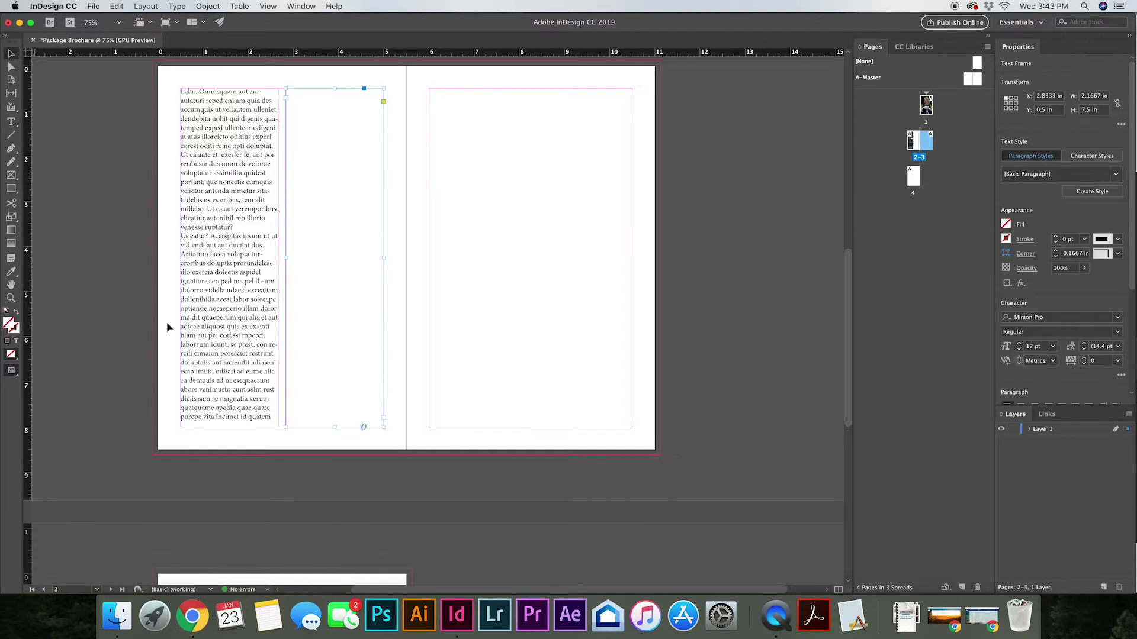
- Extend the first column's text frame past the page bottom to about 9.08 in high and fill the added space with placeholder text
left_click(204, 387)
left_click_drag(229, 426, 228, 497)
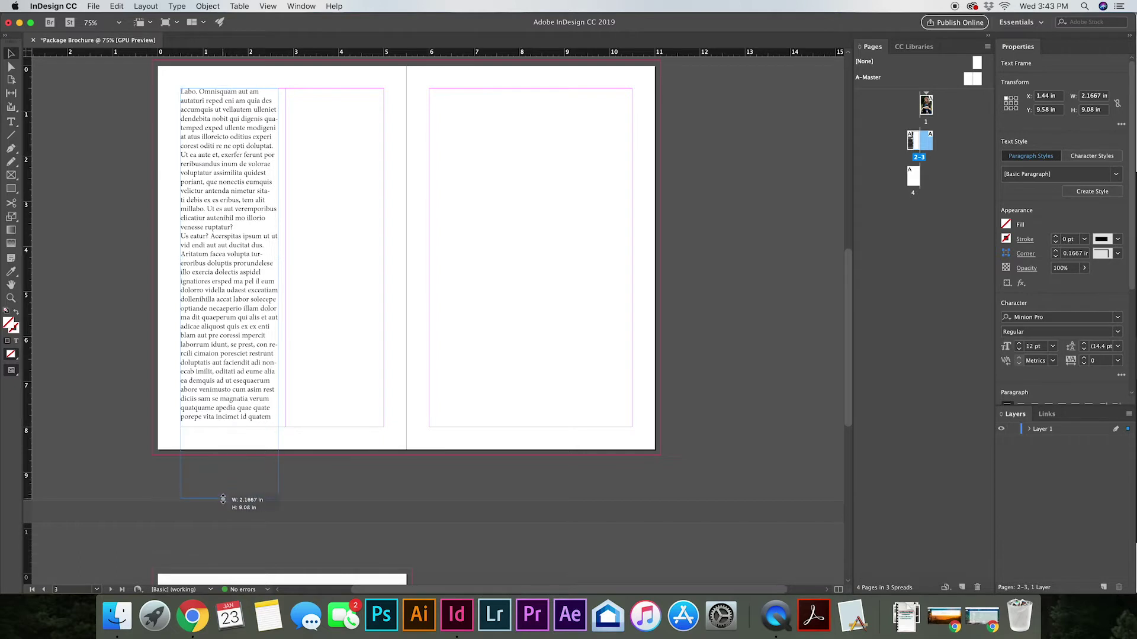
double_click(257, 420)
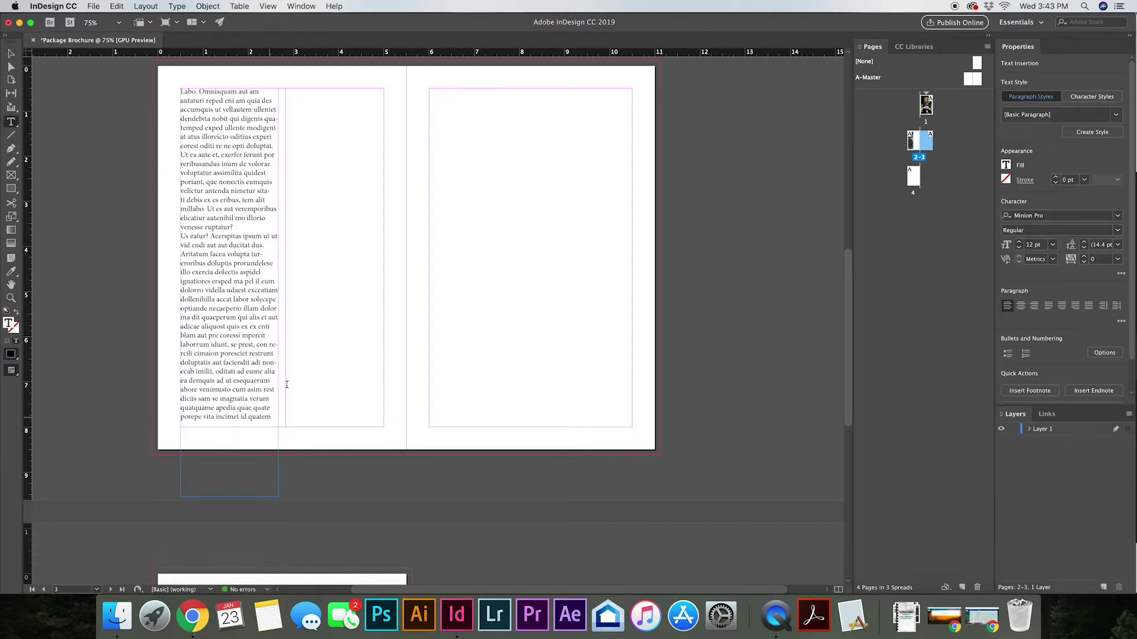
left_click(177, 6)
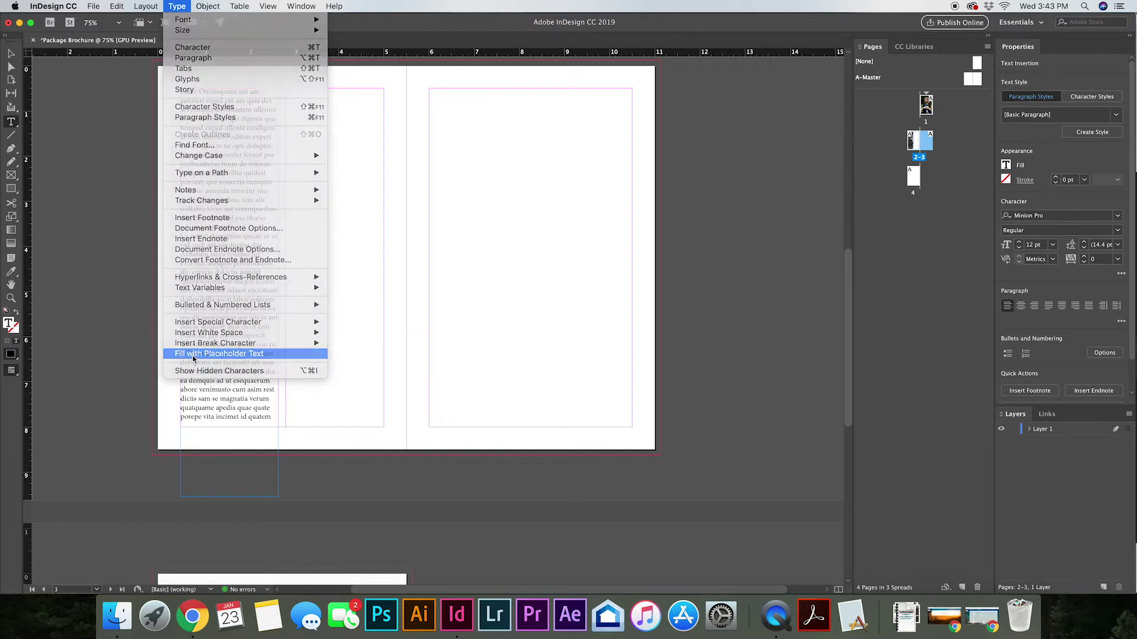
left_click(193, 354)
key("Escape")
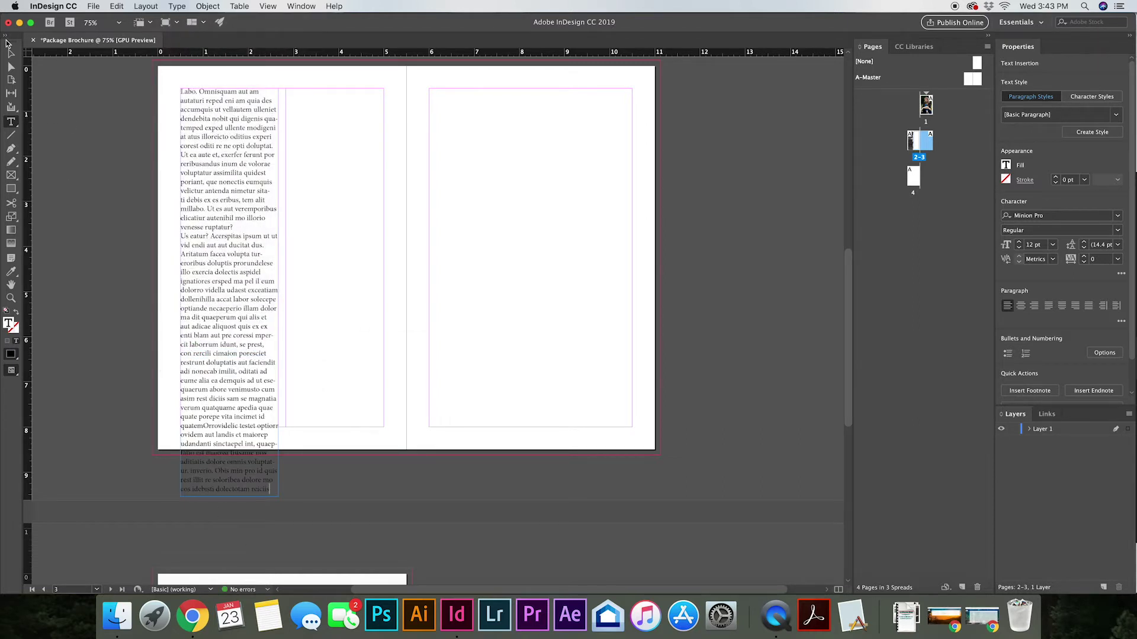
- Shorten the first column's frame back to the bottom margin, 7.5 in high, and thread its overset text into the second column's frame
left_click_drag(228, 498, 230, 426)
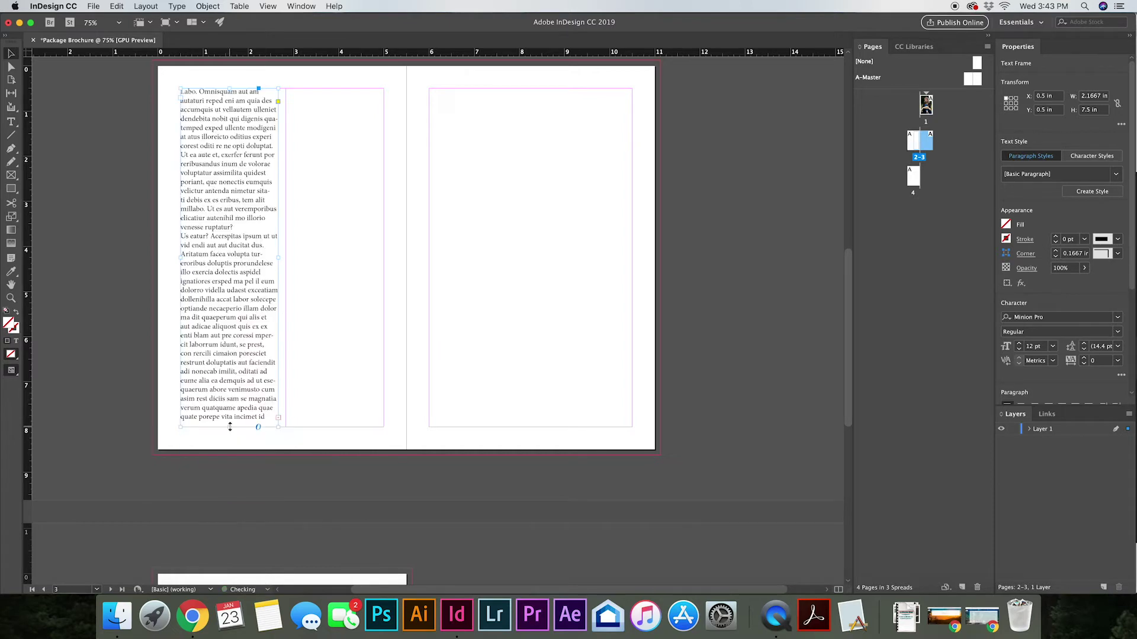
left_click(279, 420)
left_click(294, 99)
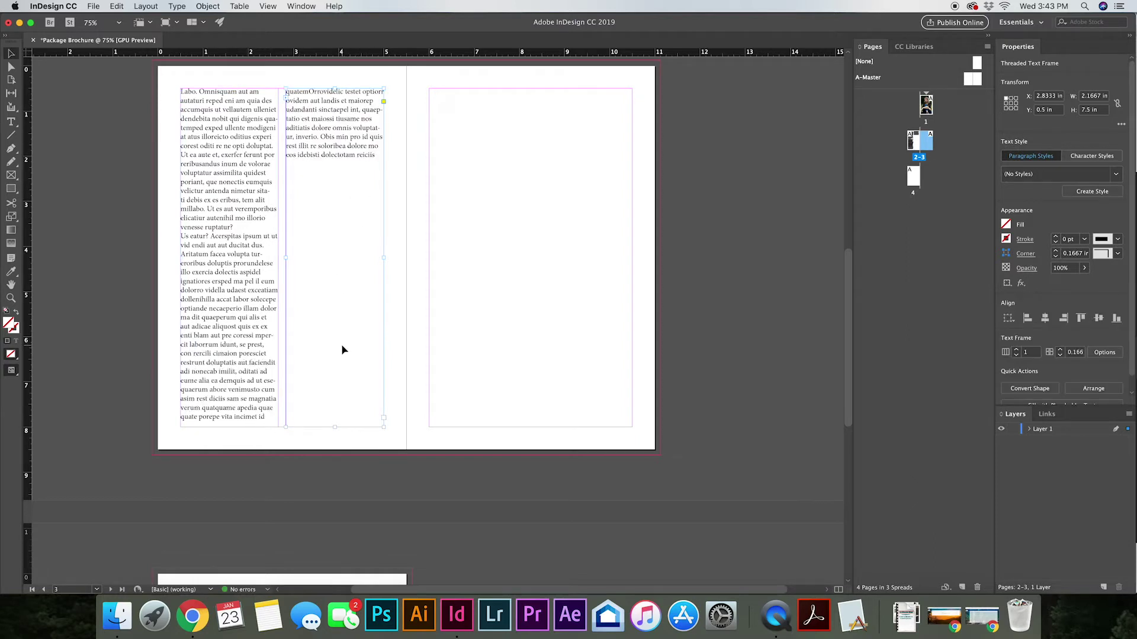
left_click(444, 231)
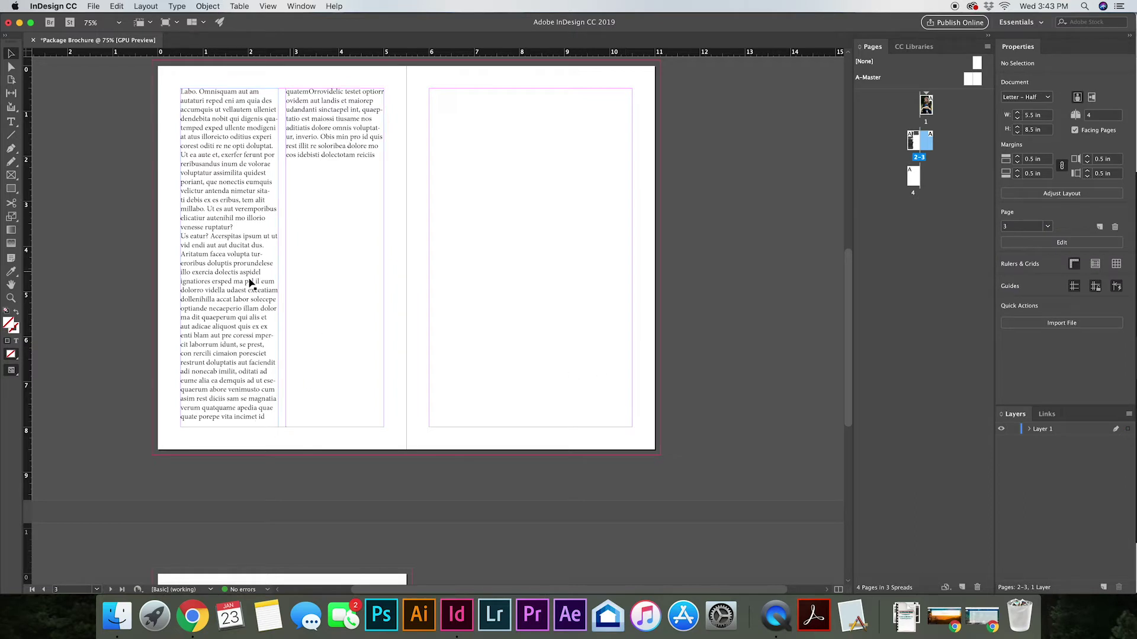
- Delete the sentence starting "Ut es aut veremporibus" in the first column to test the text reflow, and undo the deletion
key("t")
left_click_drag(239, 228, 206, 209)
key("BackSpace")
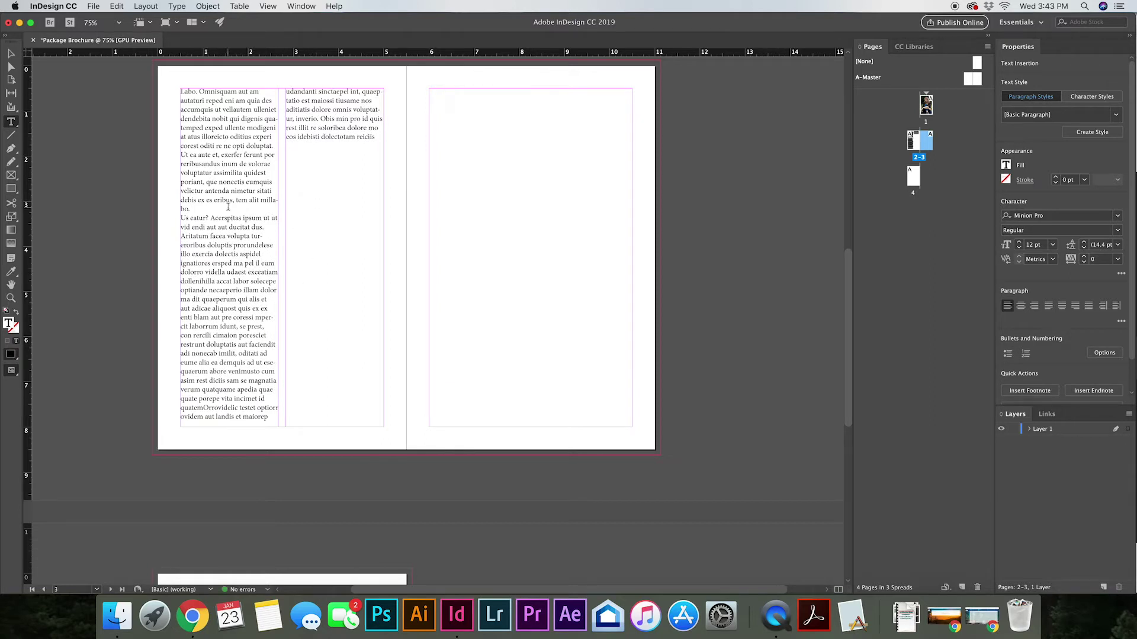
key("super+z")
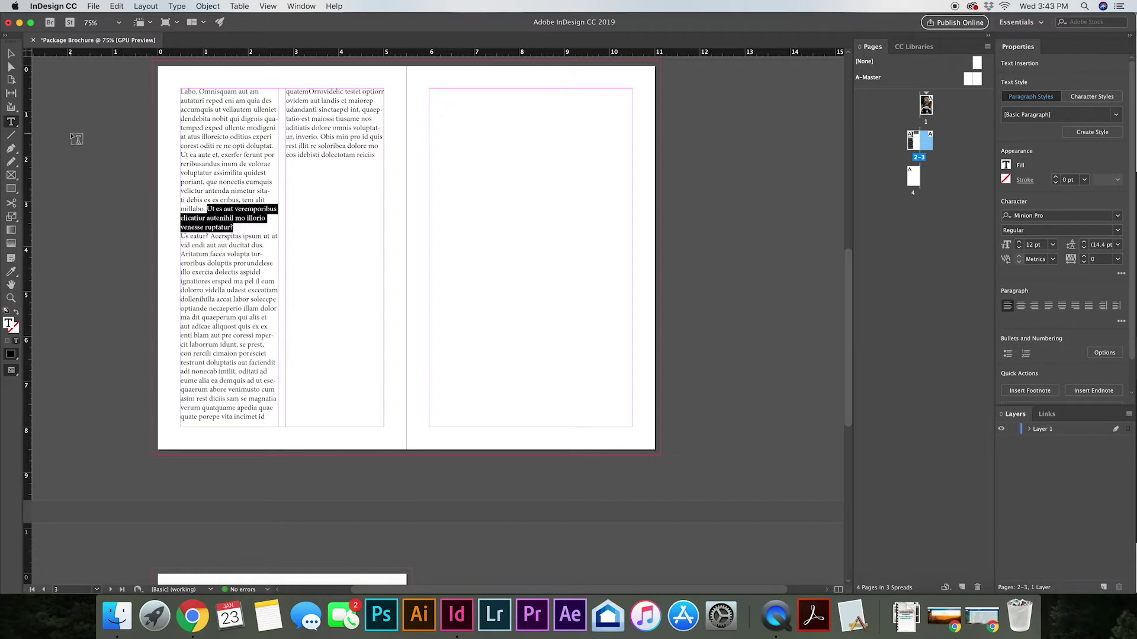
left_click(12, 54)
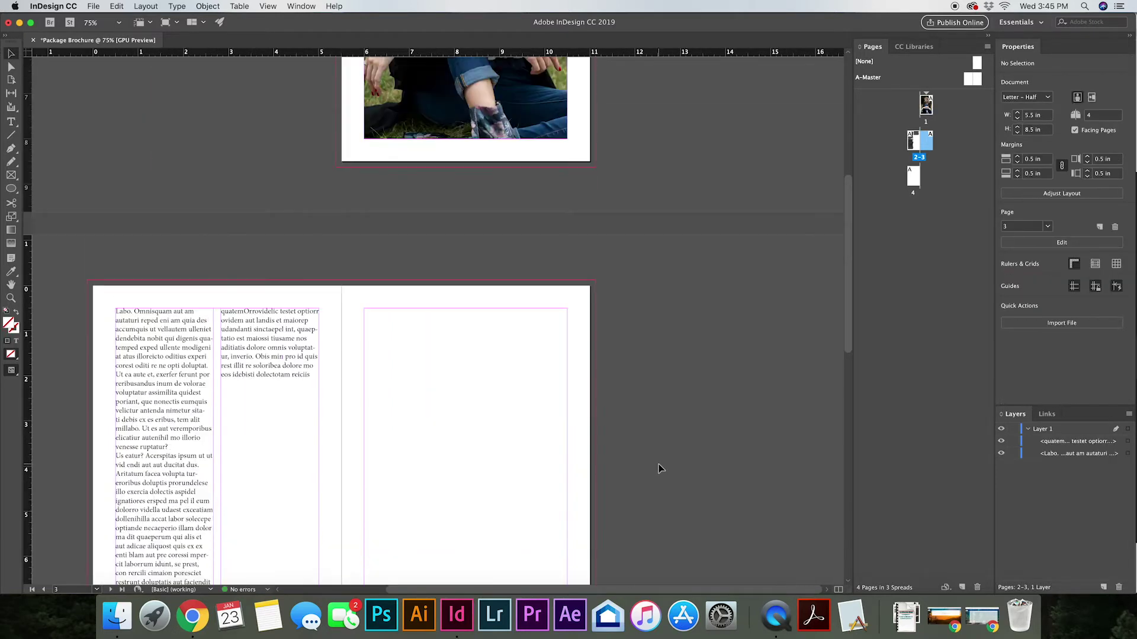
- Open A-Master and add a text frame about 4.5 × 0.27 in just below the left page's bottom margin, containing the photography business's name
scroll(658, 464, "up", 10)
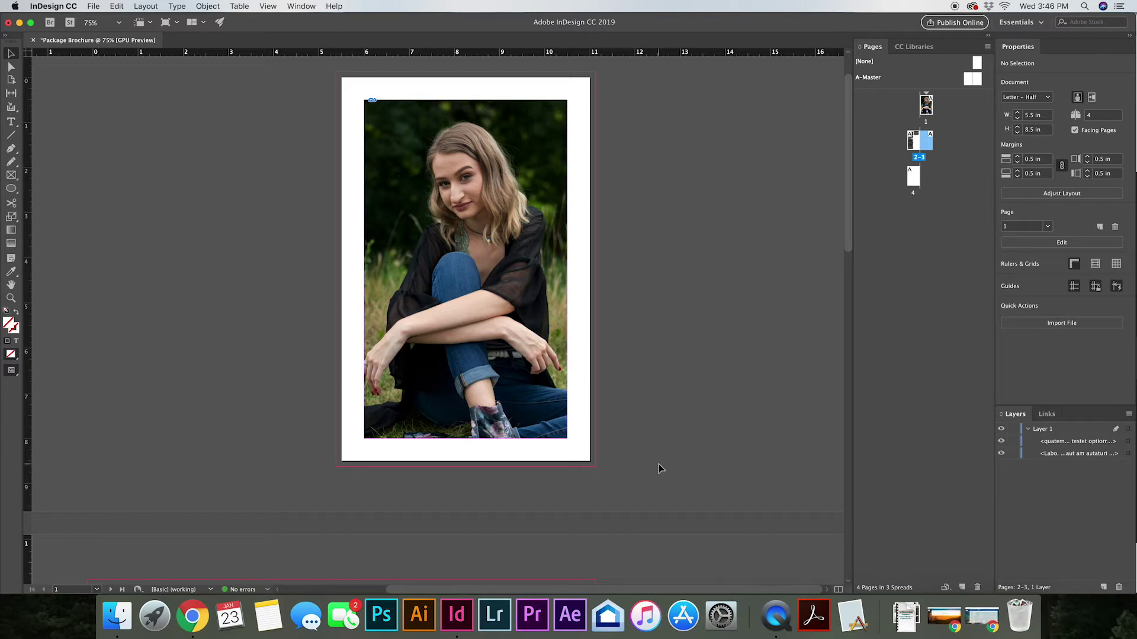
double_click(968, 83)
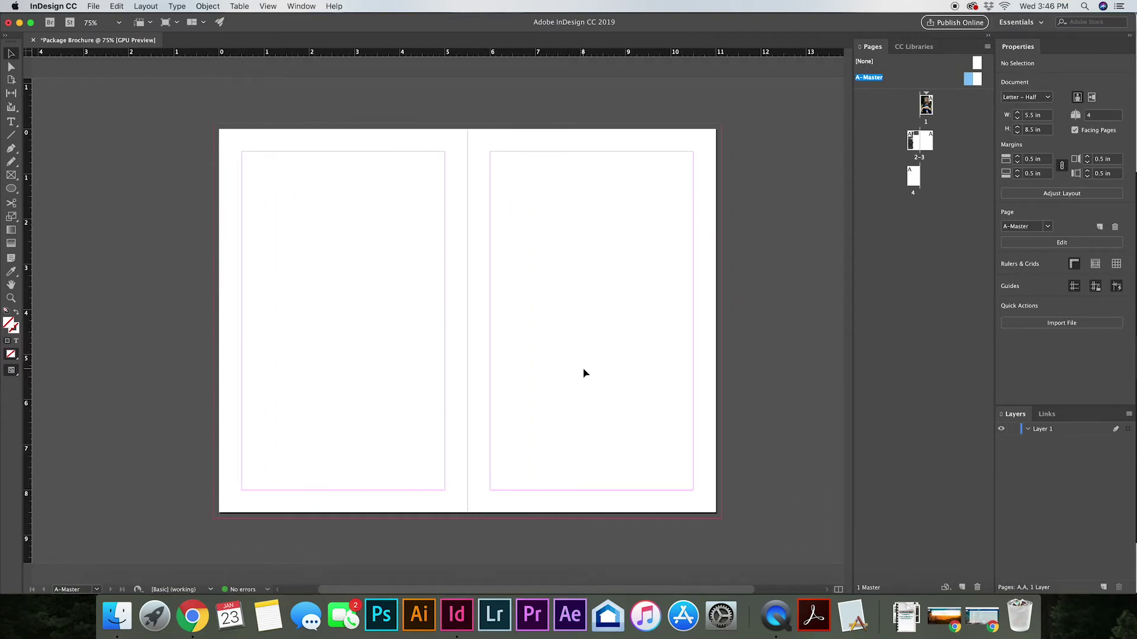
left_click(12, 123)
left_click_drag(242, 492, 445, 502)
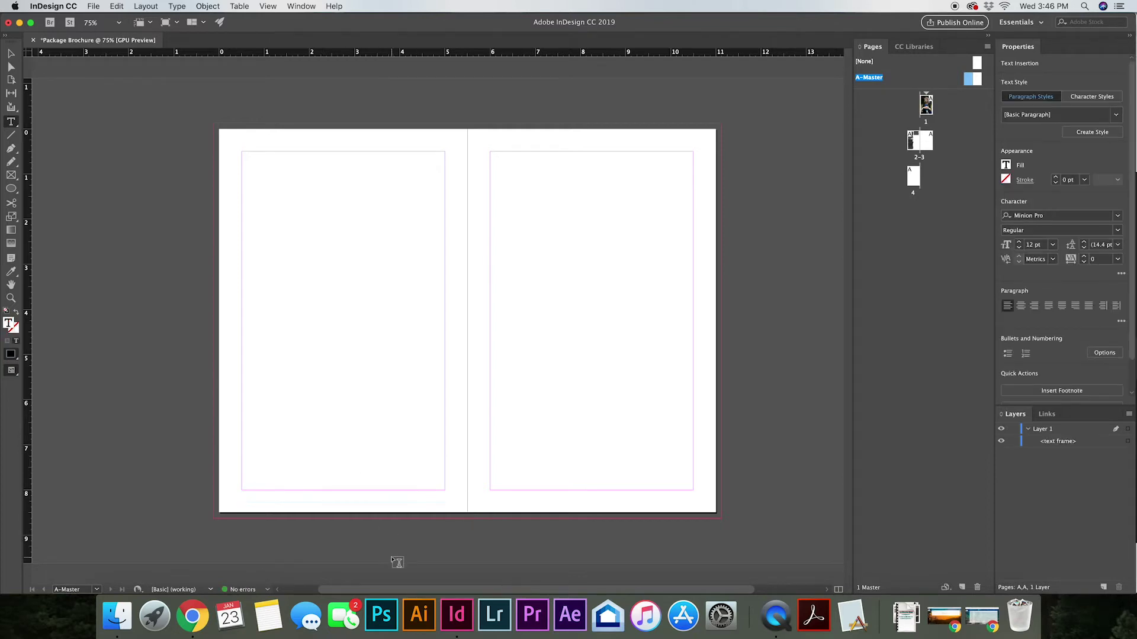
type("Vanessa Jordan Photograh")
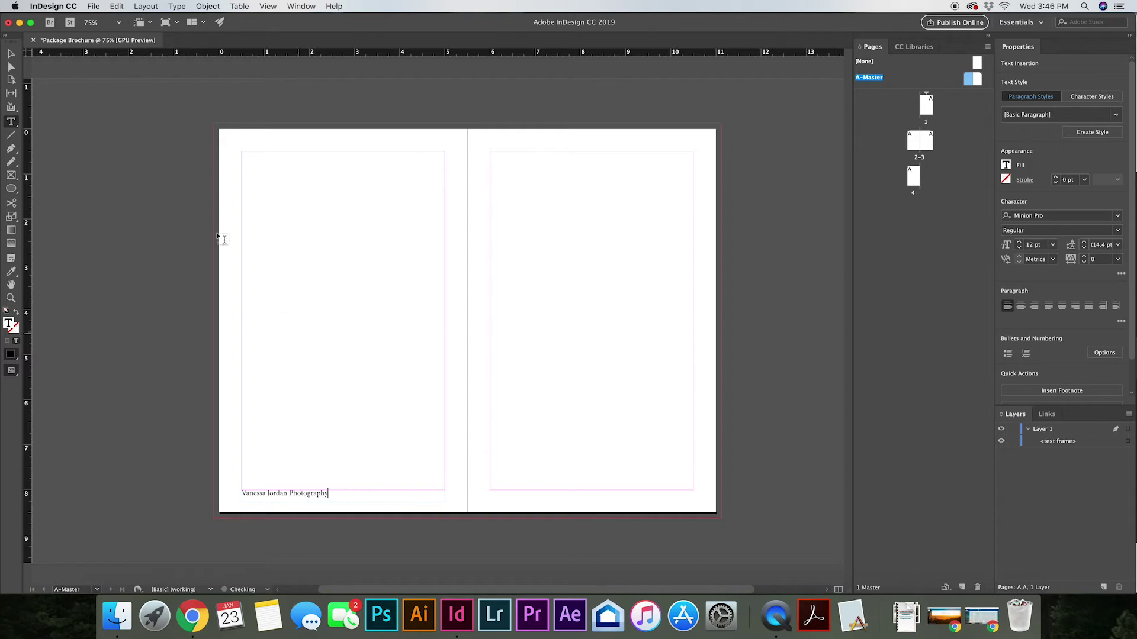
left_click(10, 54)
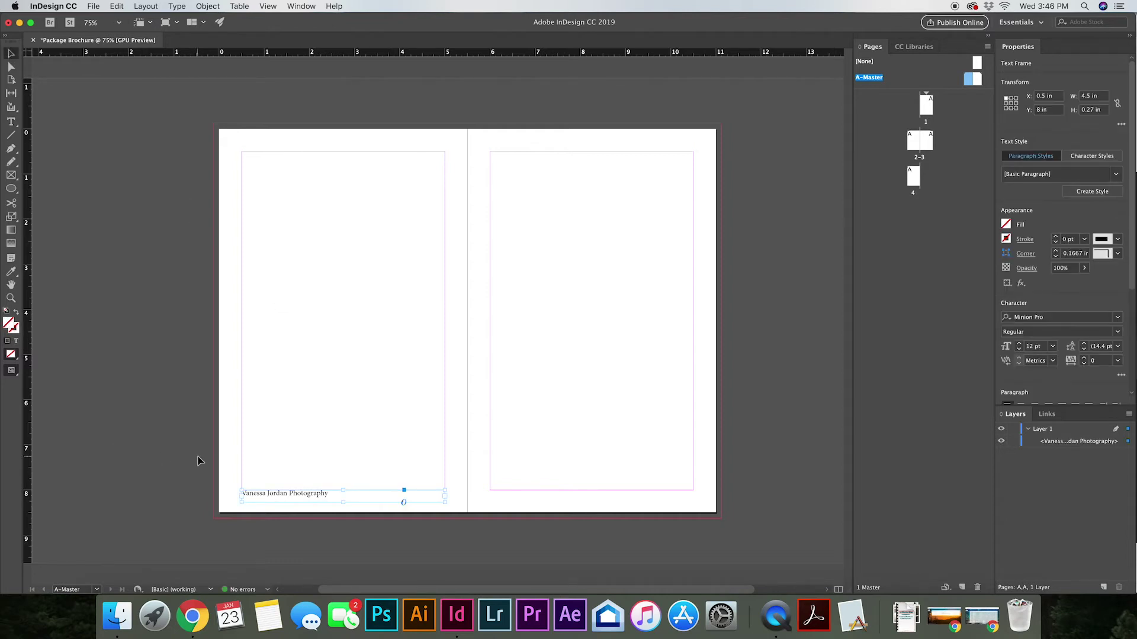
left_click(129, 479)
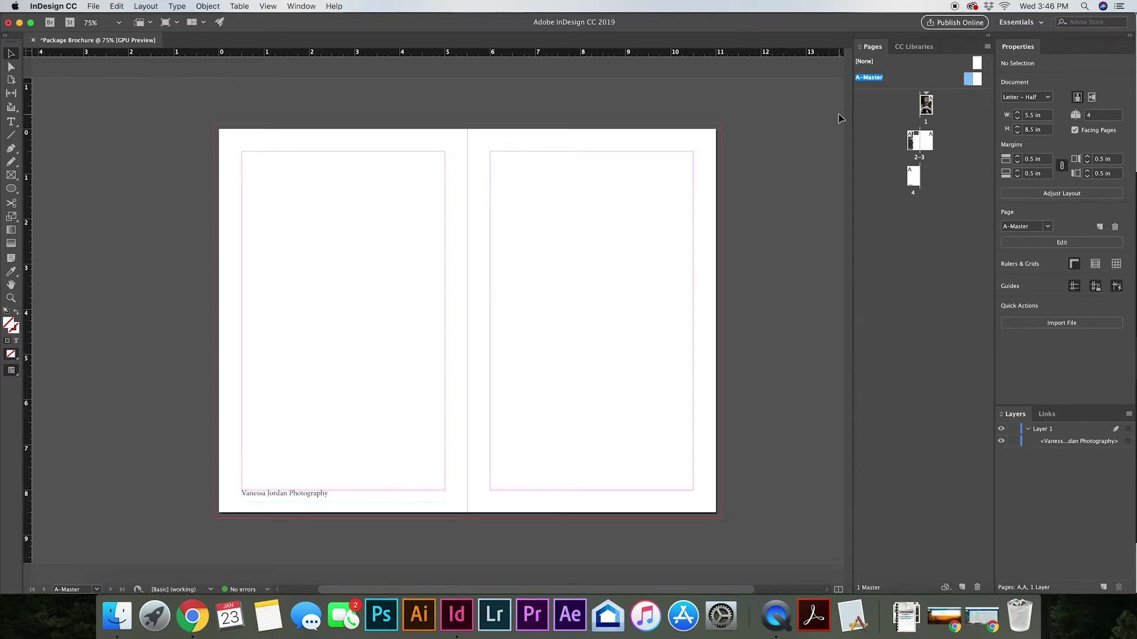
- Return from A-Master to page 1 and look through pages 1 to 4 to check where the master footer text appears
double_click(926, 107)
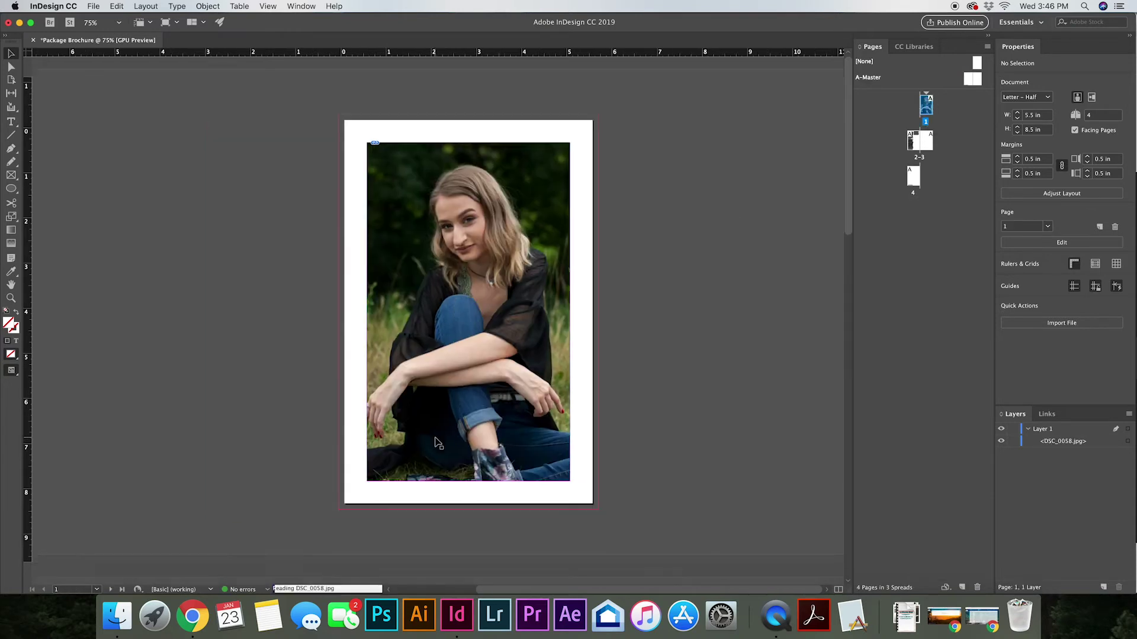
scroll(436, 444, "down", 15)
scroll(437, 444, "up", 3)
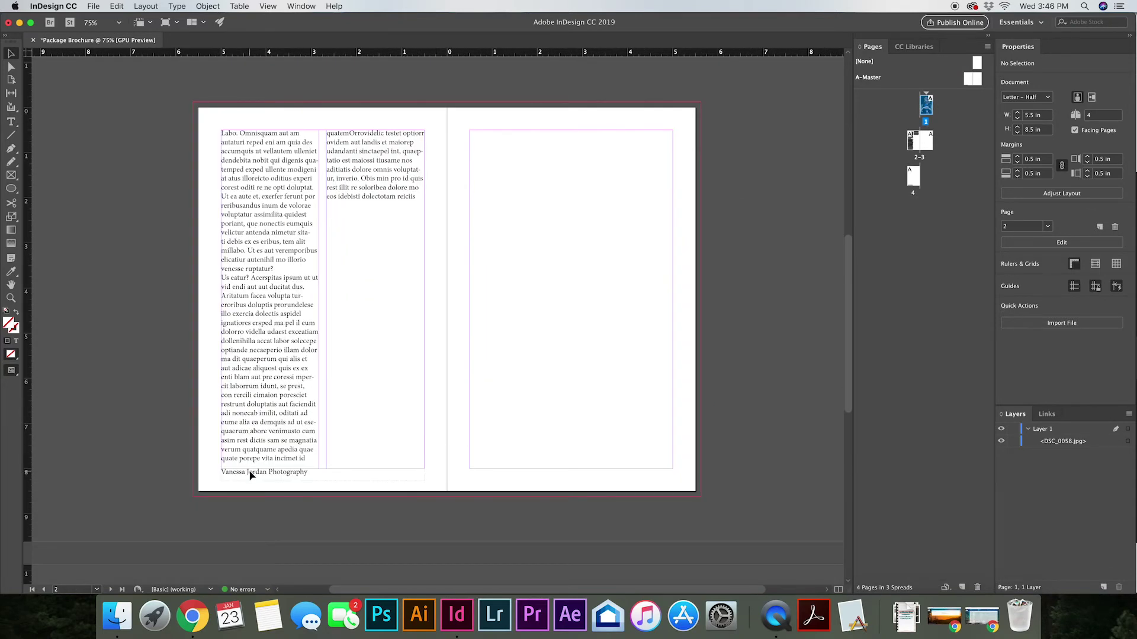
scroll(267, 499, "down", 14)
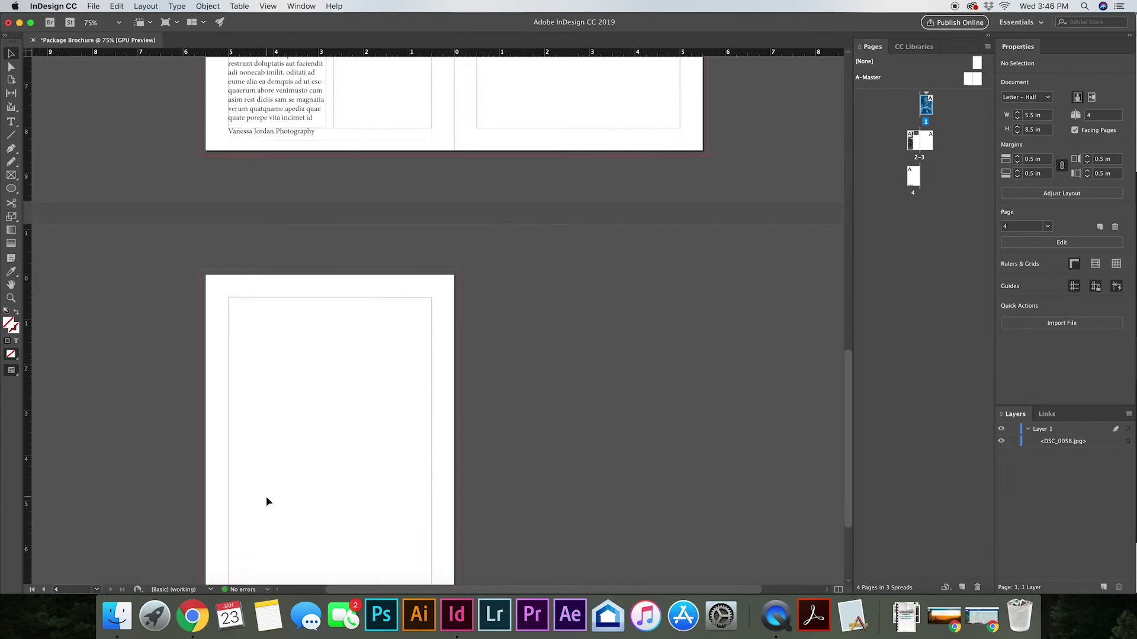
scroll(257, 497, "up", 13)
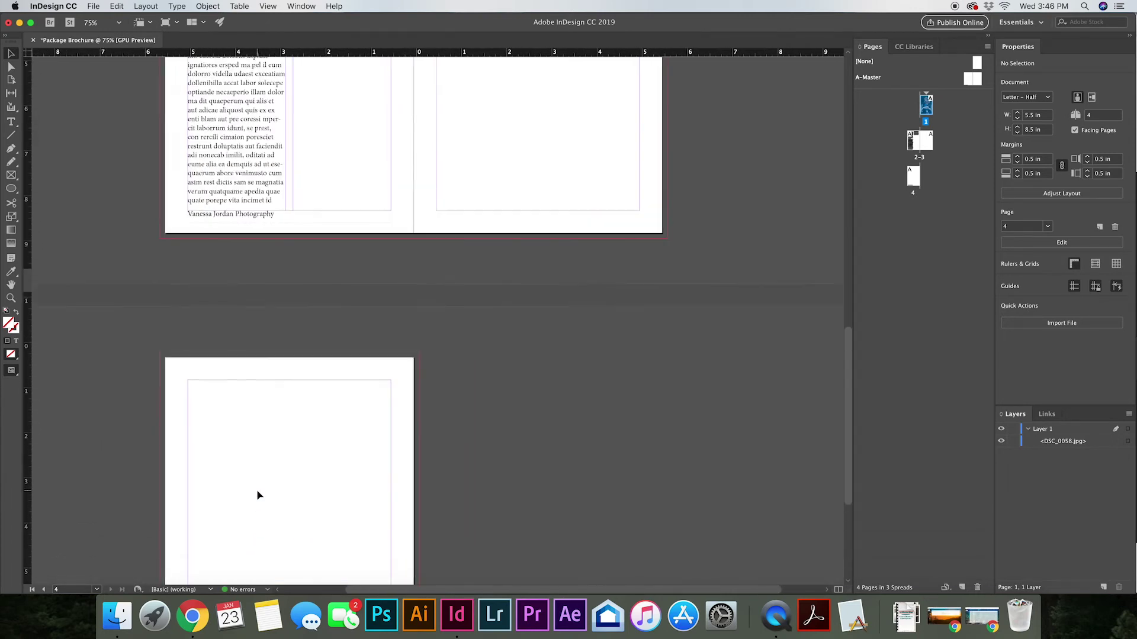
scroll(257, 495, "up", 2)
scroll(257, 495, "left", 1)
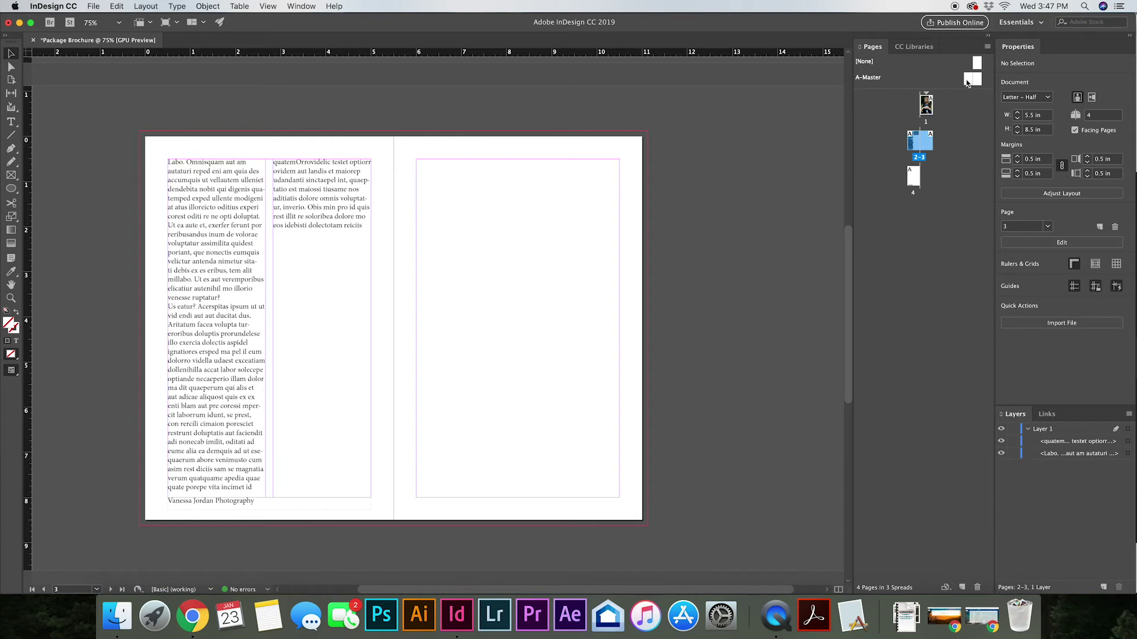
scroll(633, 396, "up", 10)
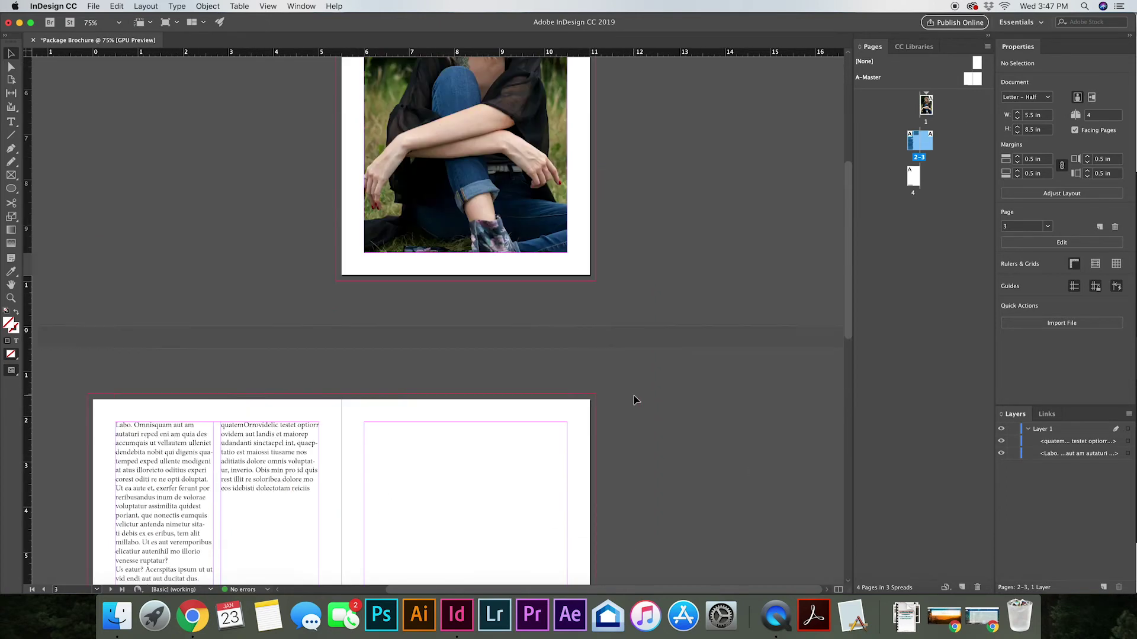
scroll(634, 395, "down", 15)
scroll(634, 396, "up", 15)
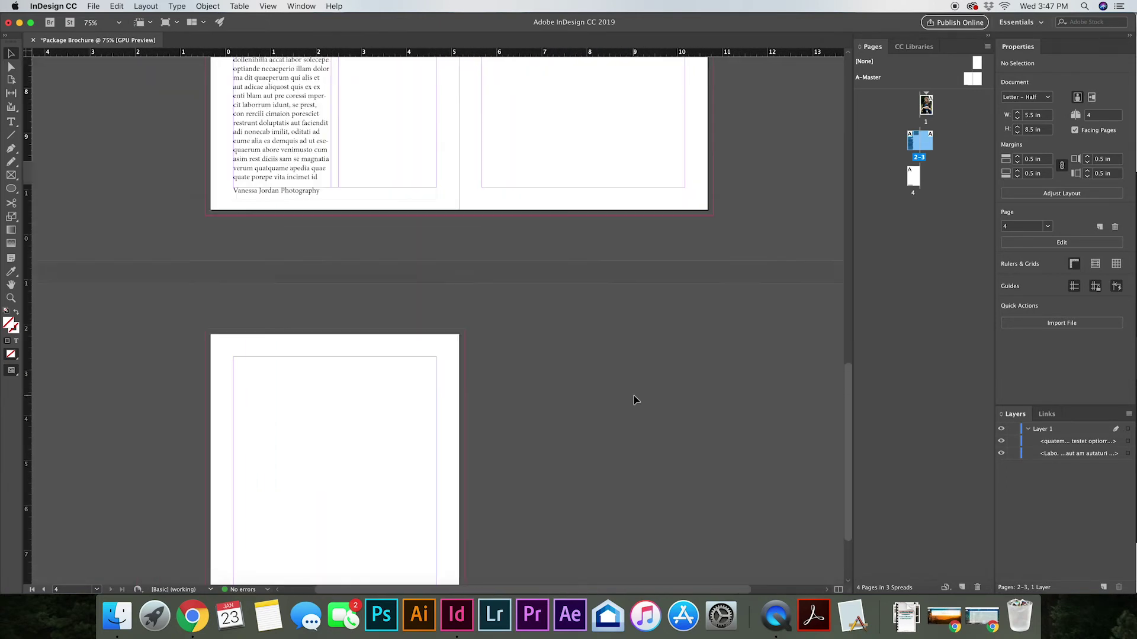
scroll(634, 398, "up", 3)
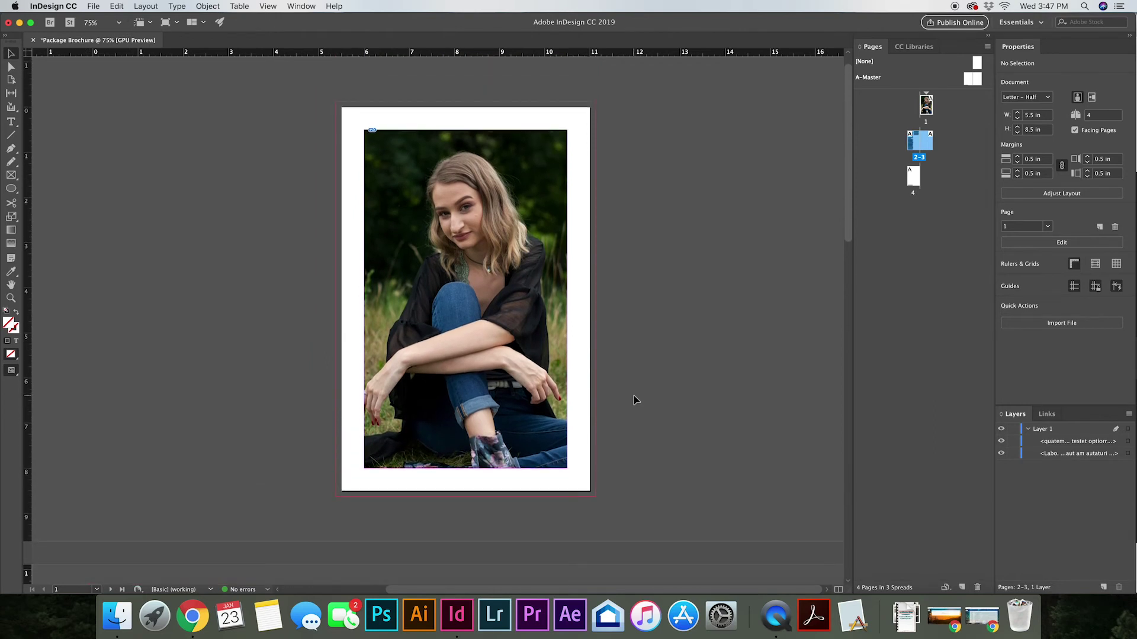